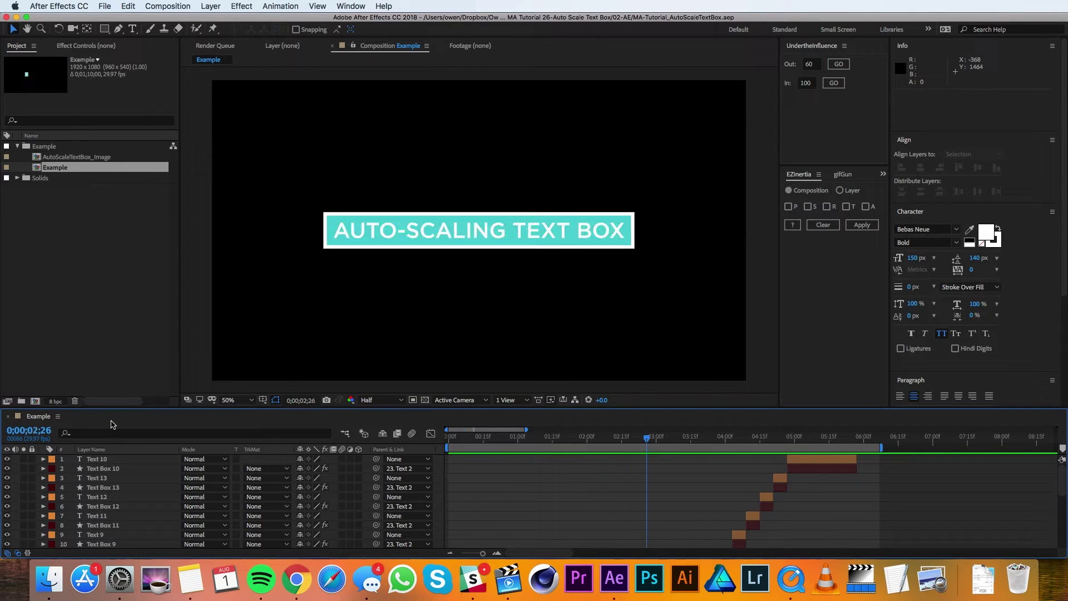
Create a new HDTV 1080 29.97 composition named 'Text Box'
left_click(34, 401)
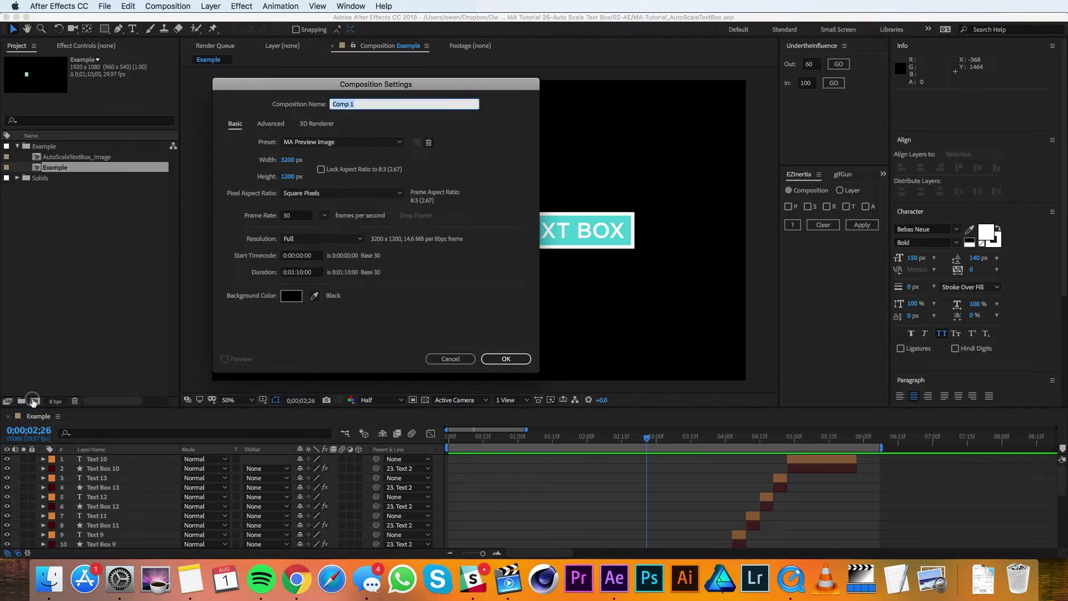
left_click(315, 145)
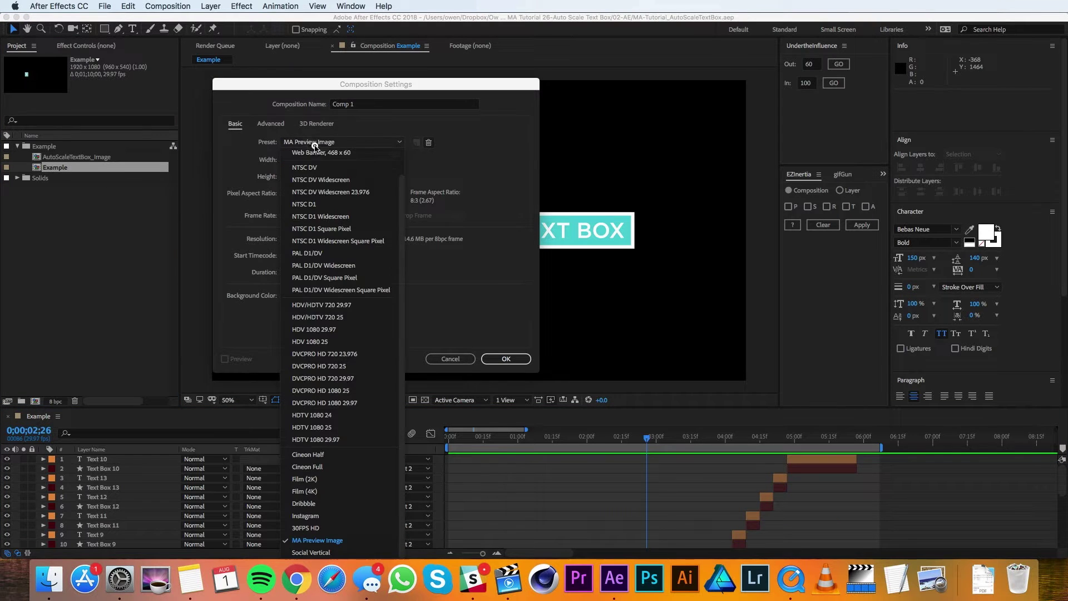
left_click(345, 440)
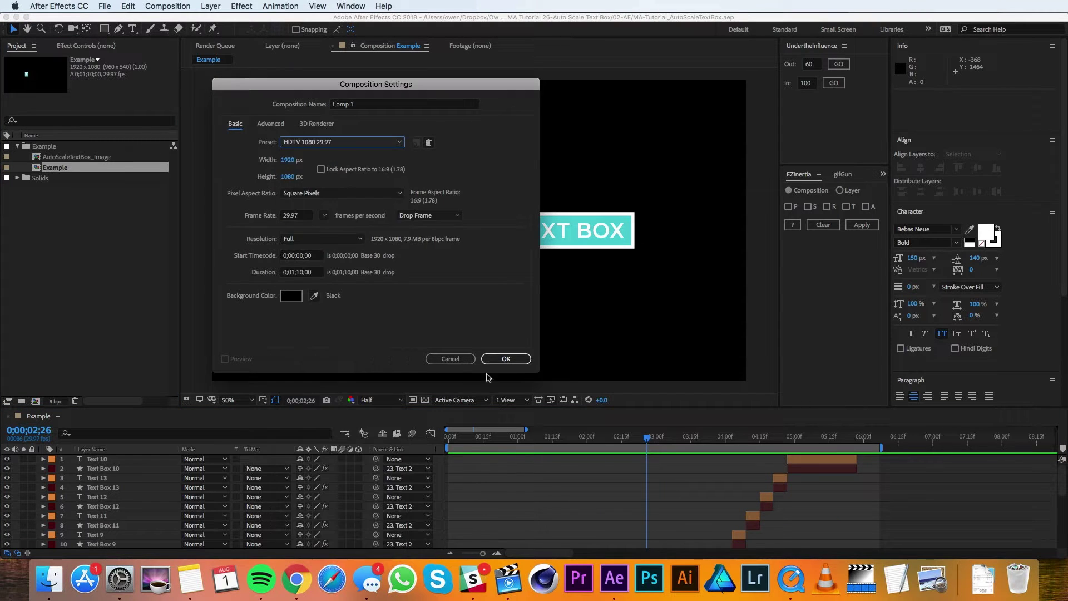
left_click(373, 103)
type("Te")
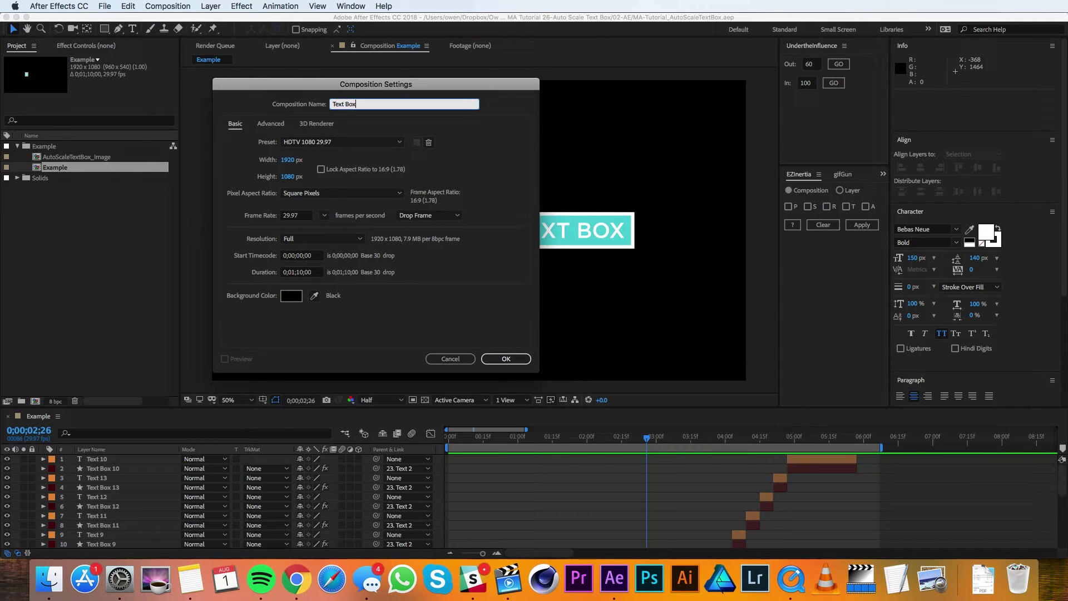
type("xt Box")
key("Return")
Add a text layer near the frame centre reading 'My Text Layer'
left_click(133, 29)
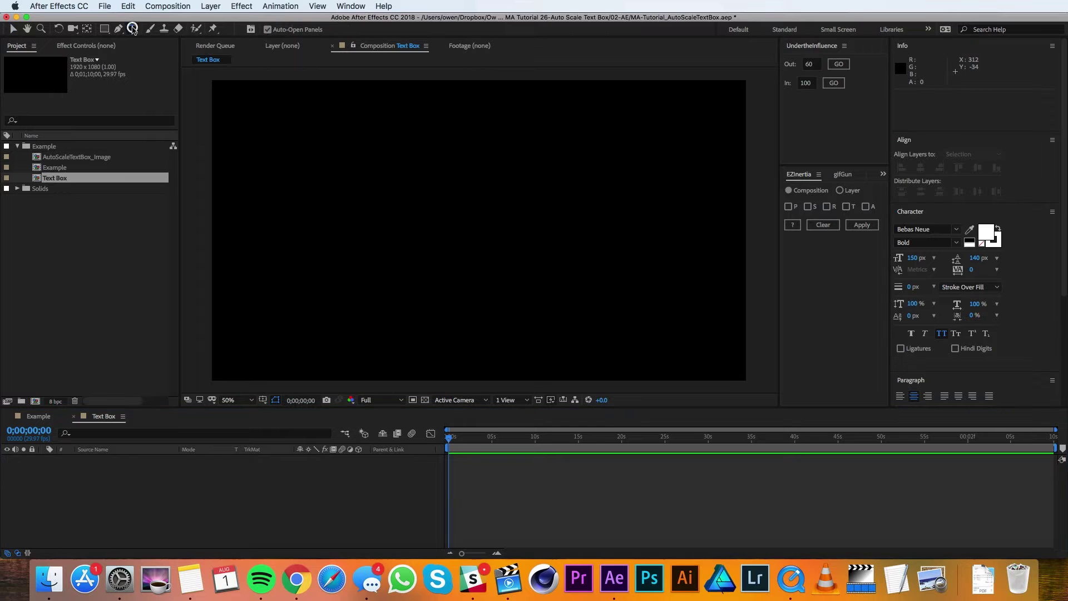
left_click(422, 224)
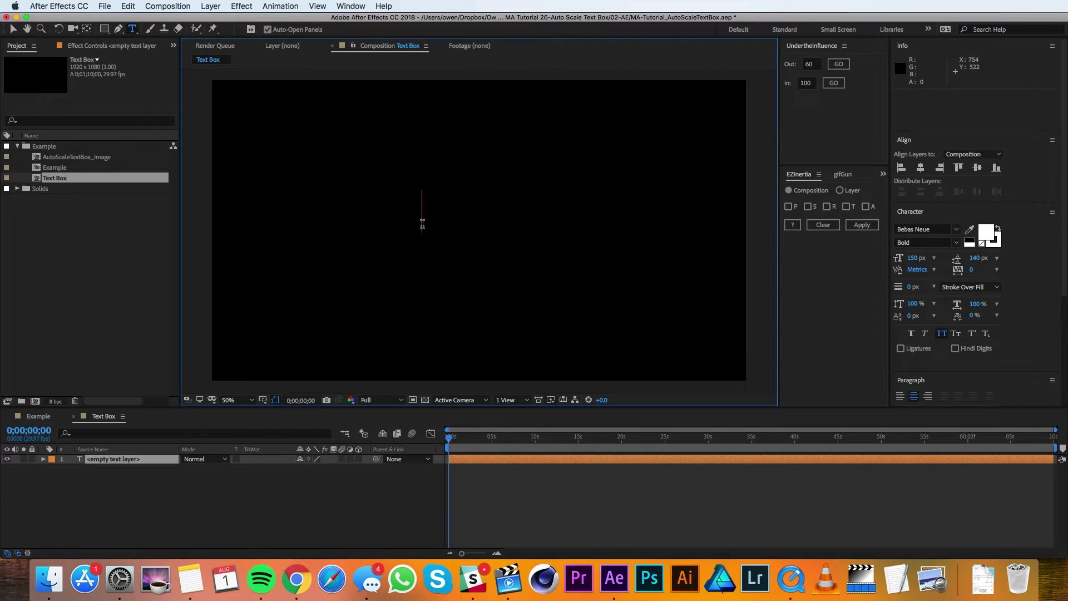
type("My Text")
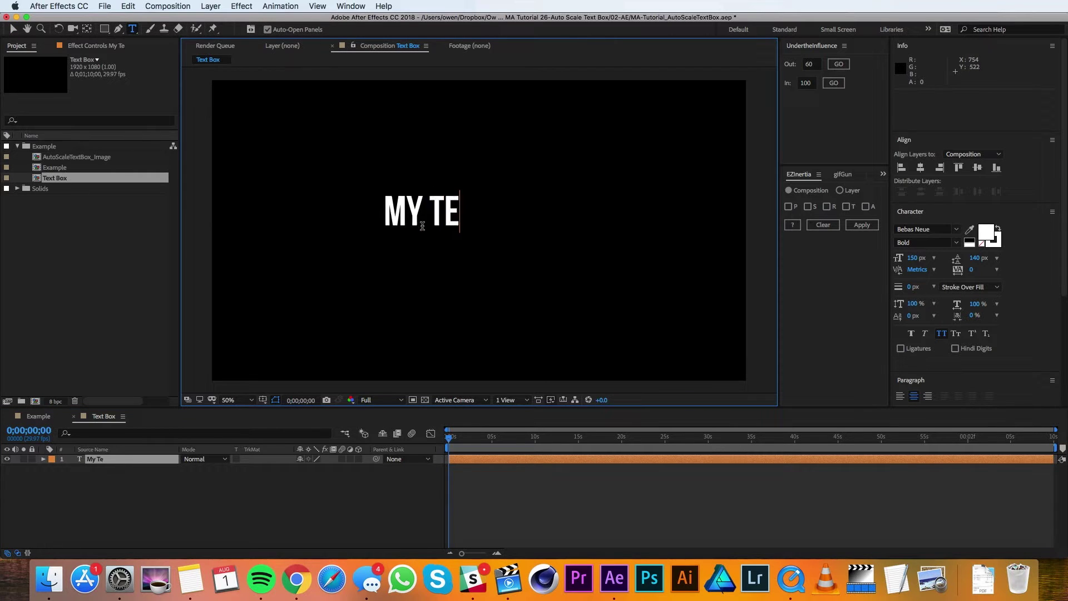
type(" Layer")
key("Escape")
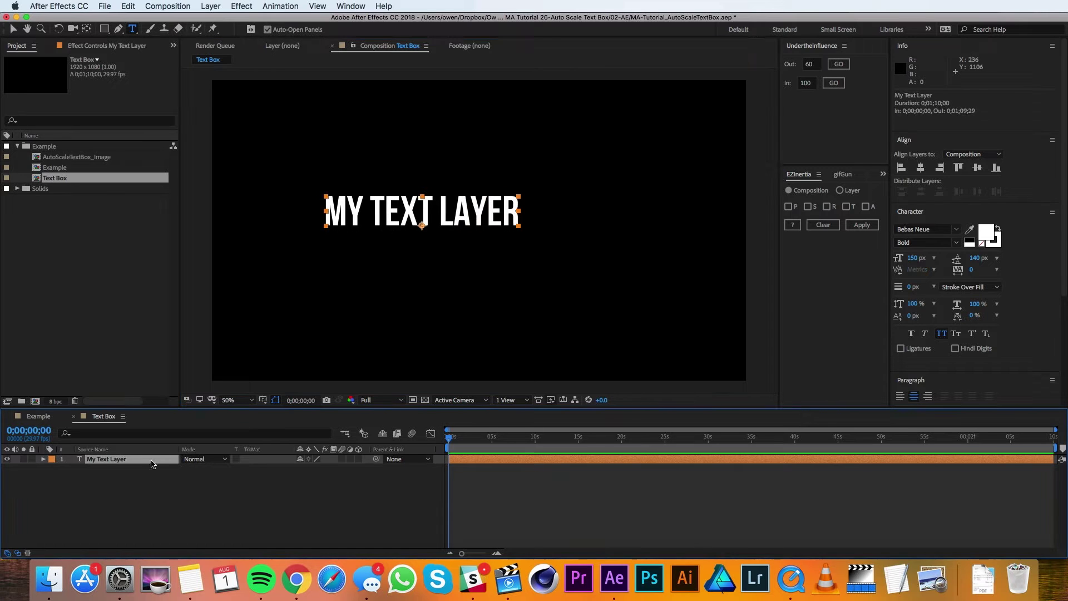
left_click(210, 6)
Add a new shape layer containing a rectangle path and a fill
mouse_move(222, 19)
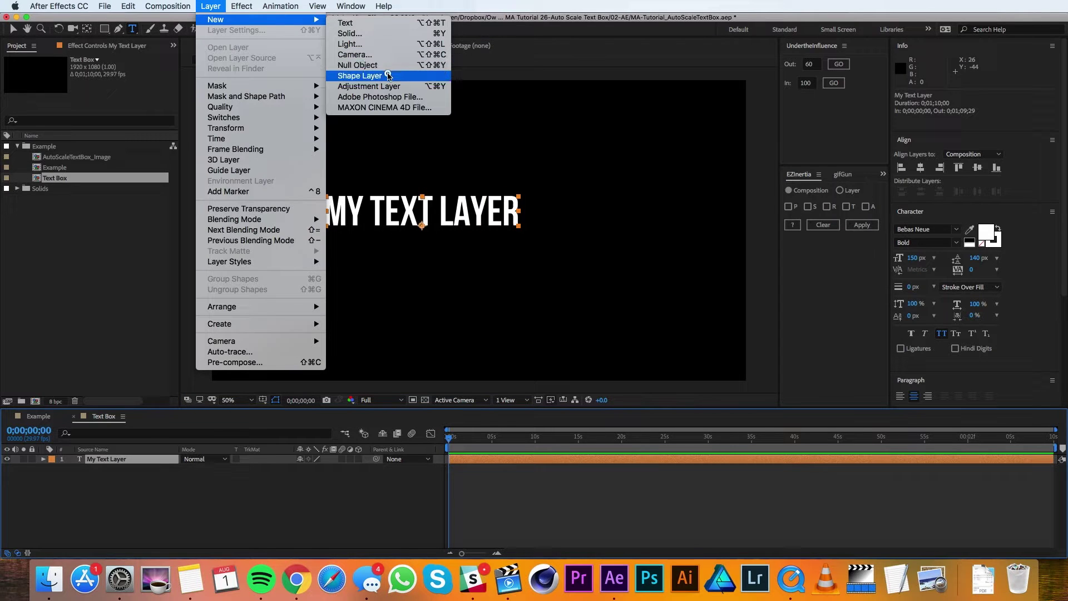
left_click(388, 75)
left_click(396, 29)
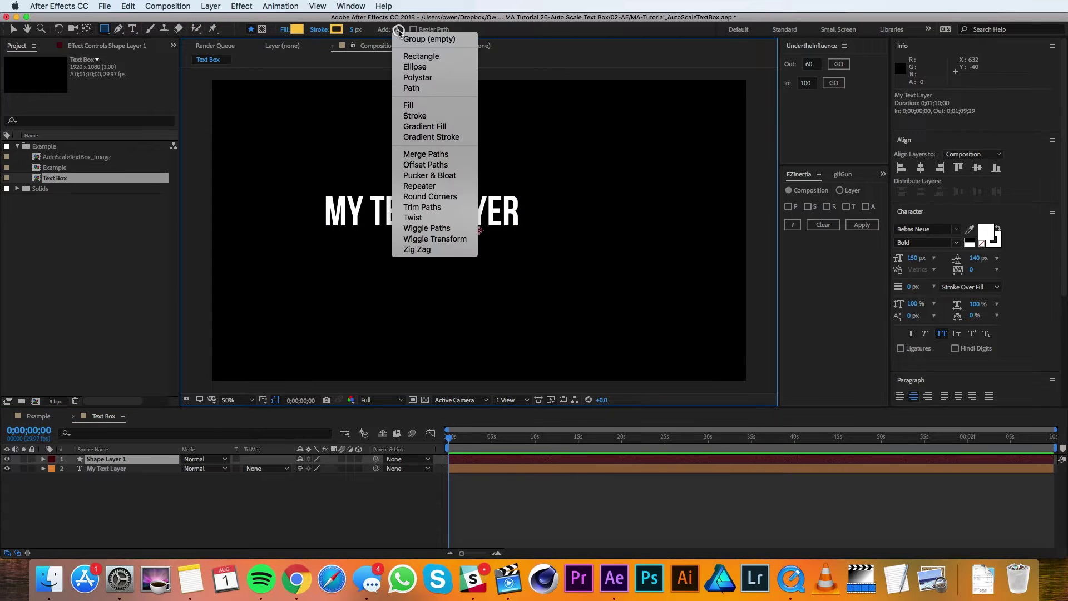
left_click(414, 61)
left_click(396, 30)
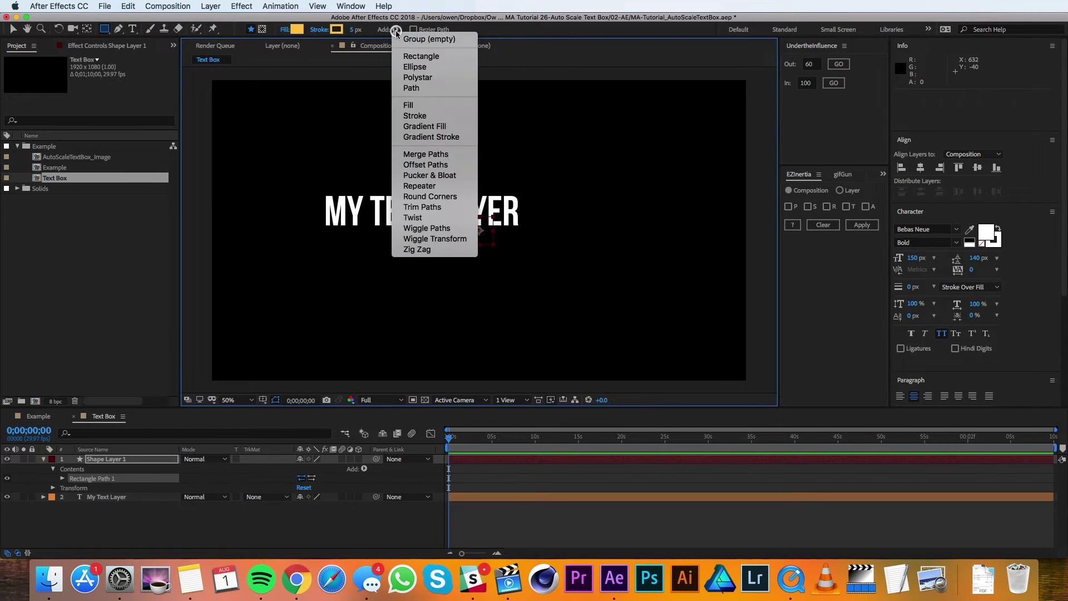
left_click(420, 103)
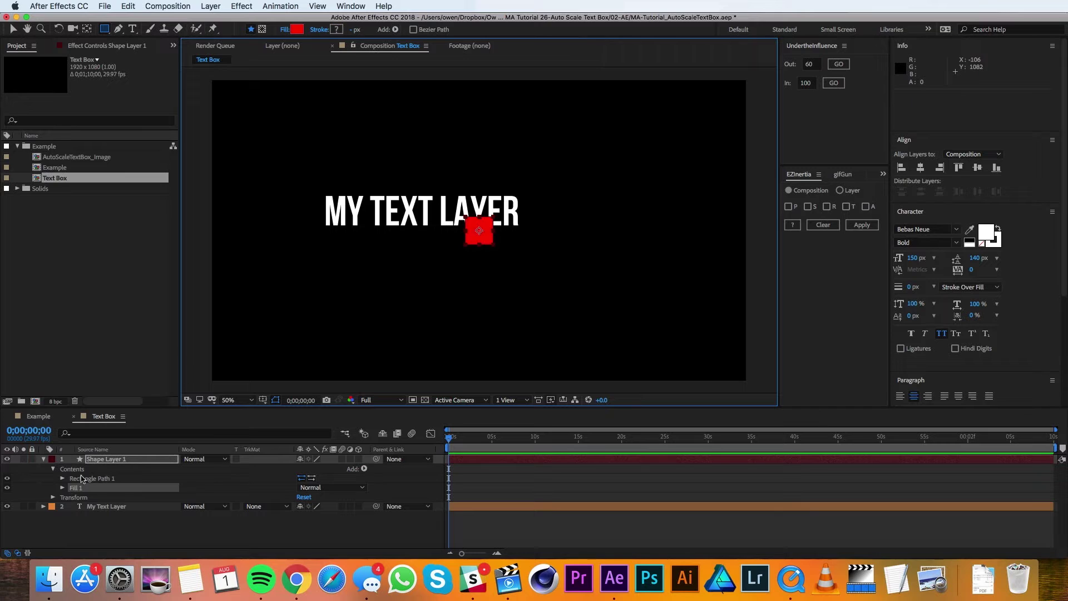
Rename the shape layer 'Text Box' and move it below My Text Layer
left_click(105, 460)
key("Return")
type("T")
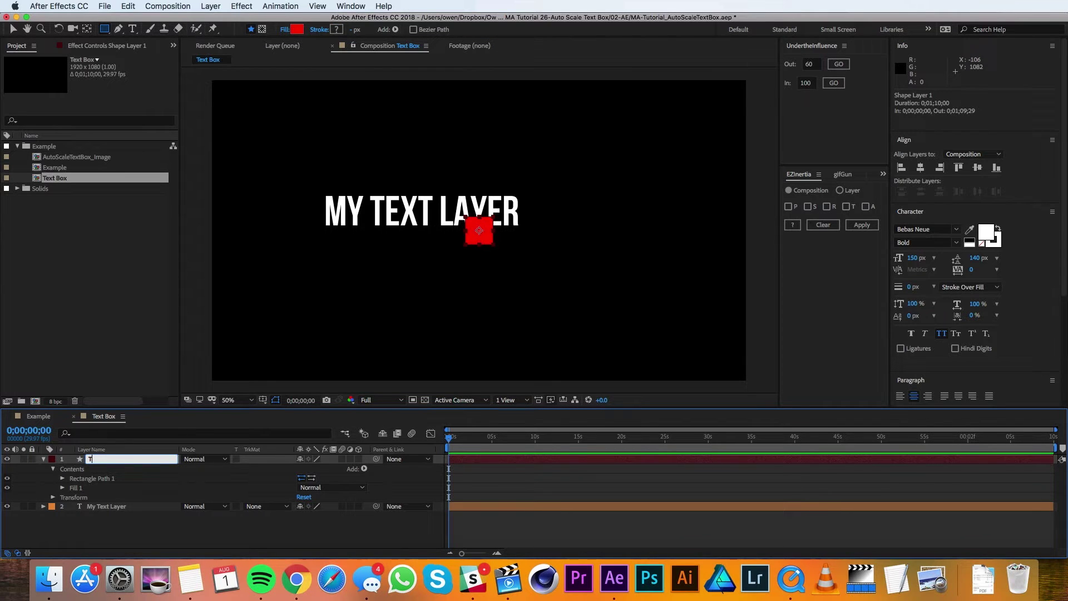
type("ext Box")
key("Return")
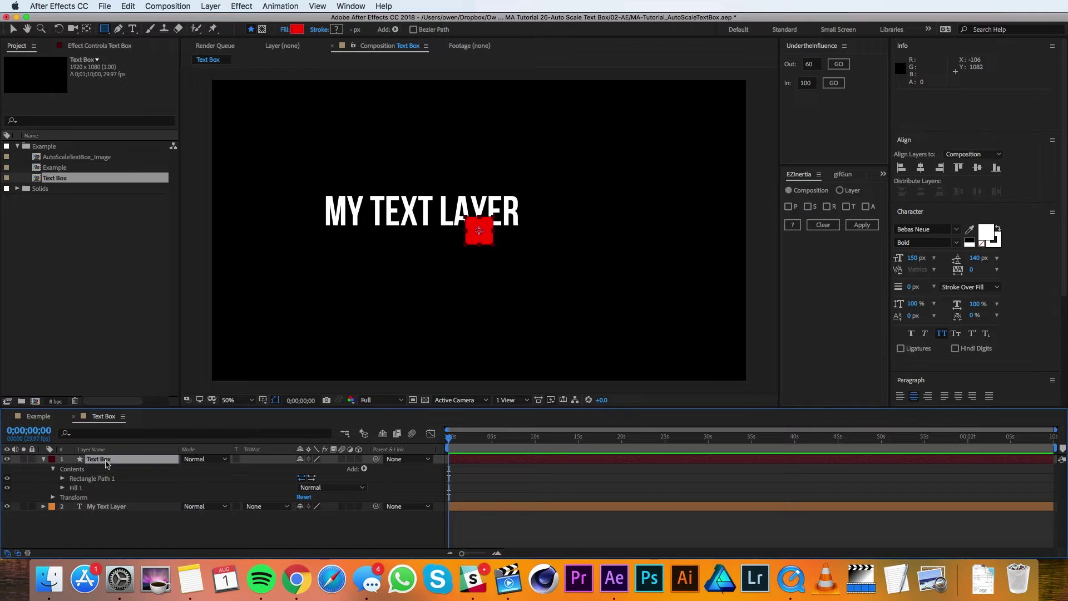
left_click_drag(103, 459, 114, 510)
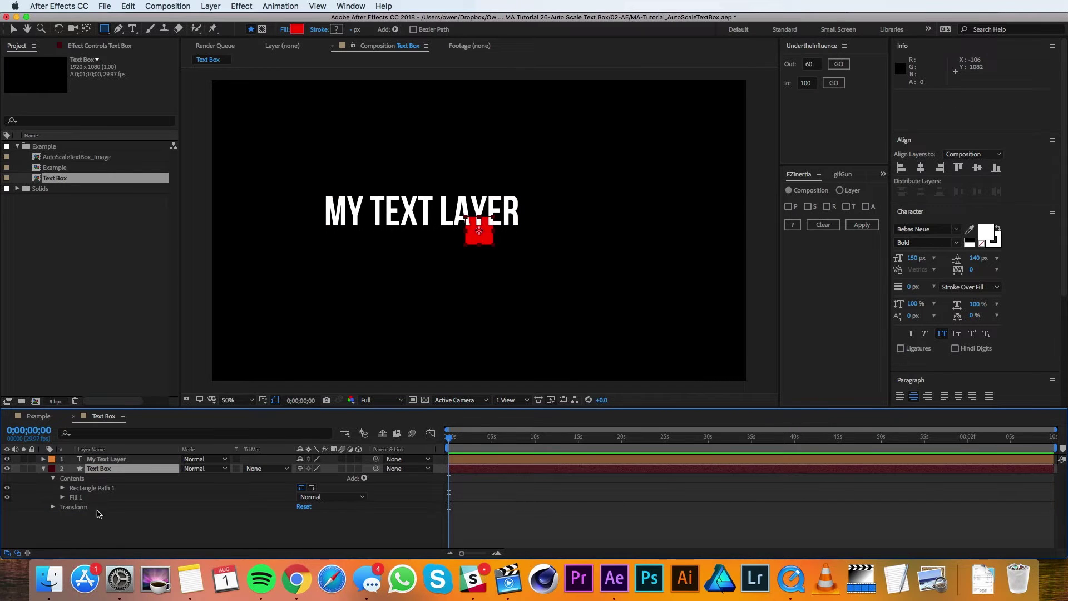
Link Rectangle Path 1 Size to My Text Layer's sourceRectAtTime width and height via expression
left_click(61, 488)
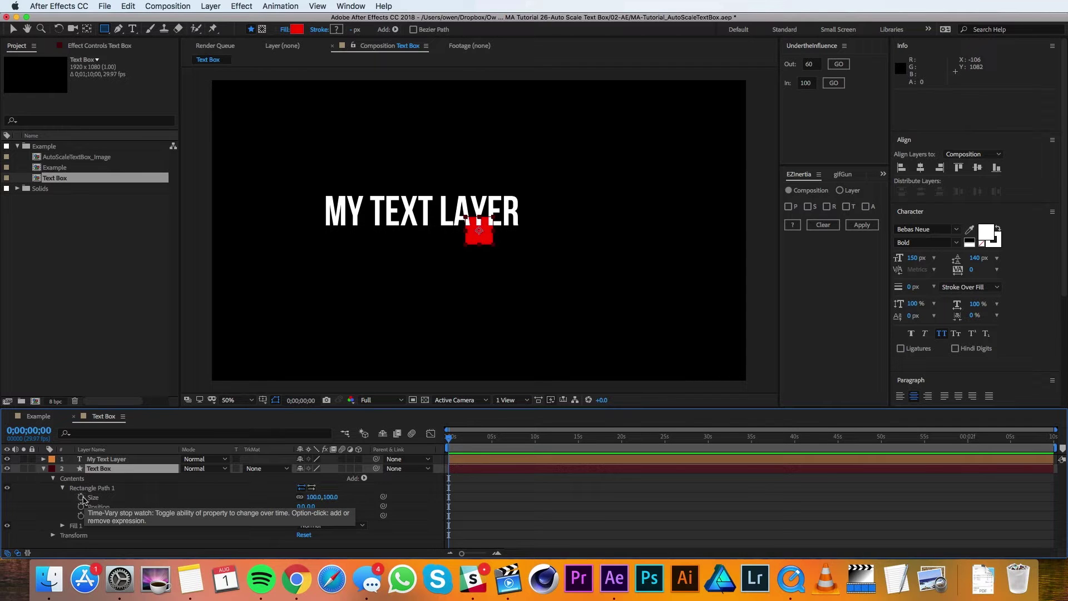
left_click(81, 497, "alt")
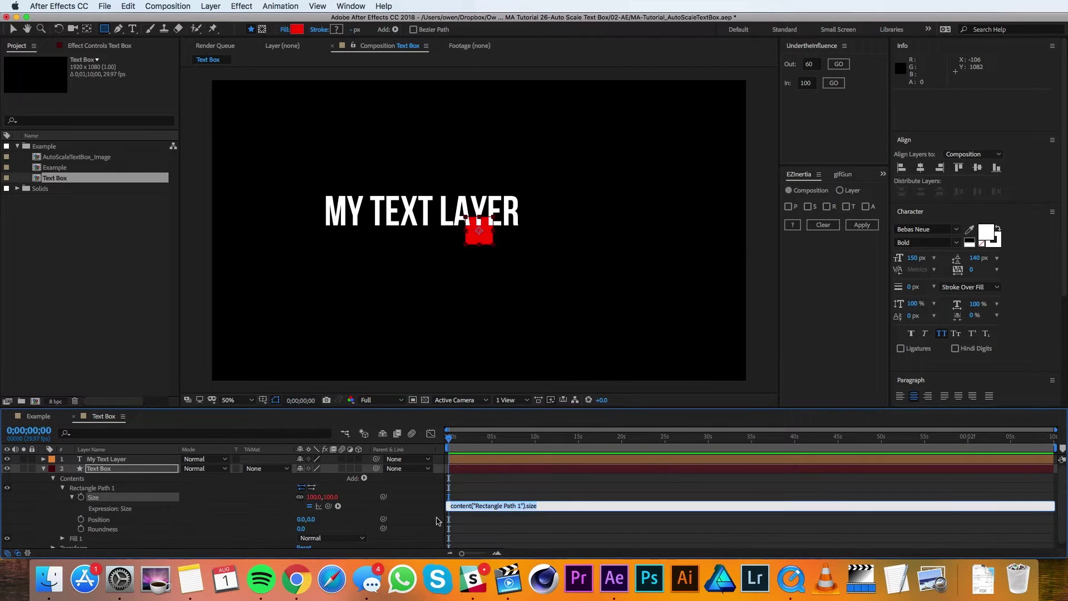
key("BackSpace")
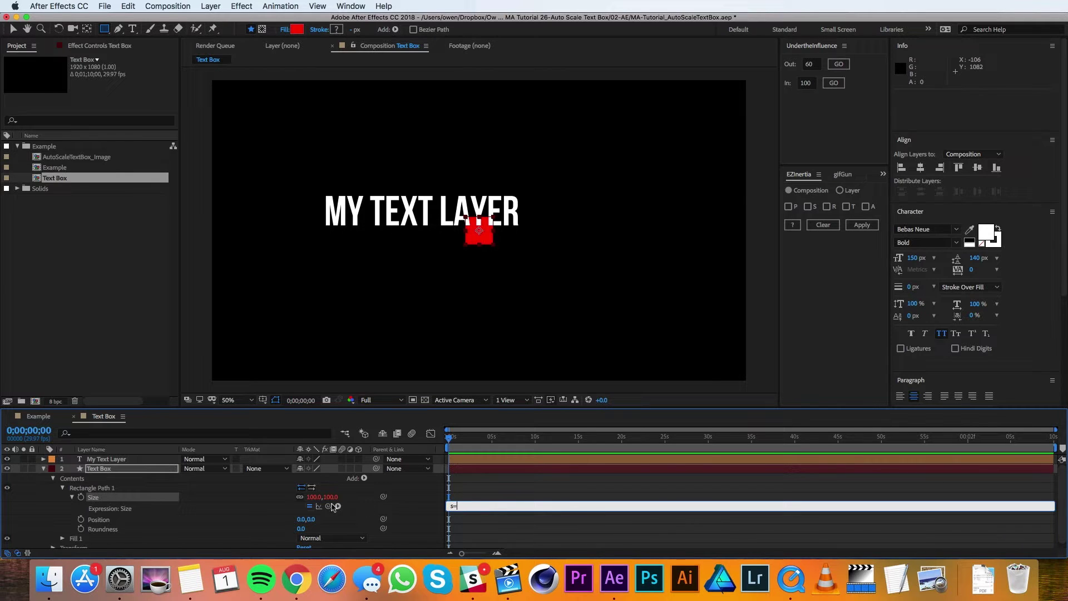
left_click_drag(330, 506, 158, 460)
key("Return")
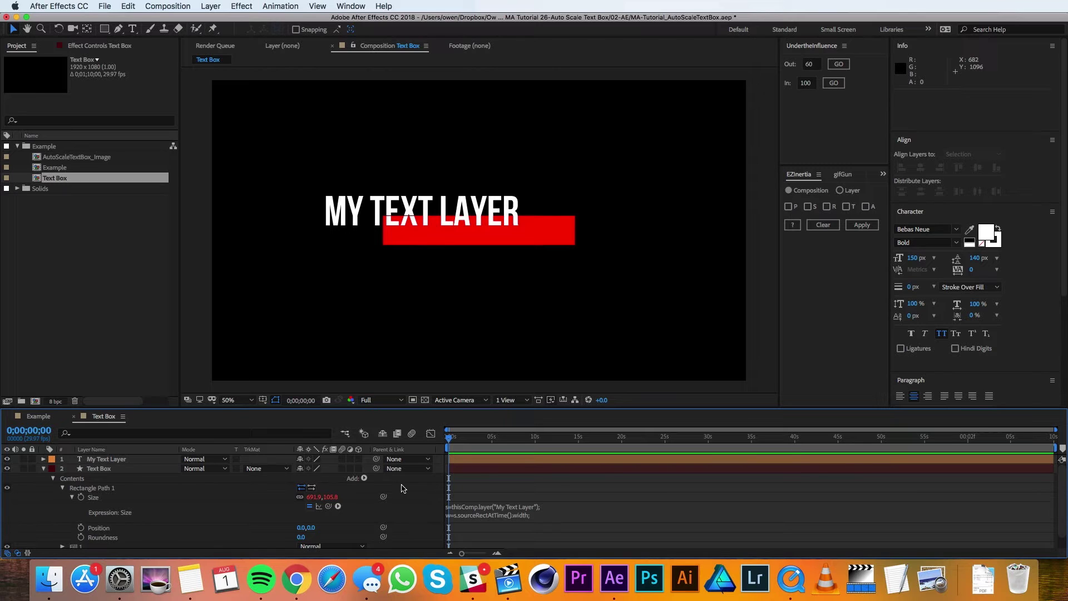
Add a My Text Layer sourceRectAtTime Position expression and set the red box behind the text
left_click_drag(383, 235, 335, 221)
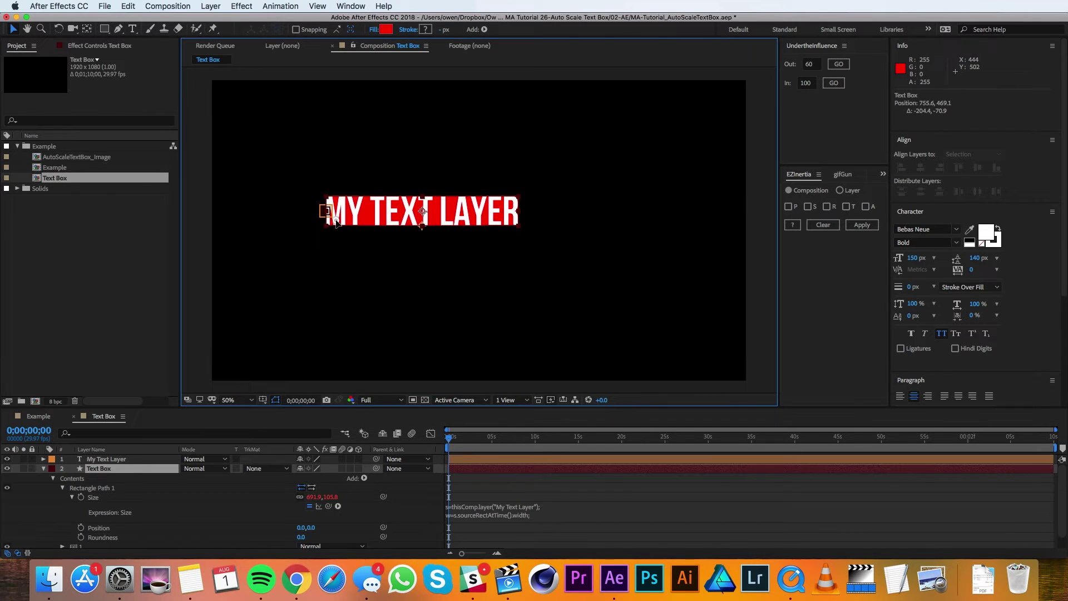
left_click_drag(336, 222, 336, 223)
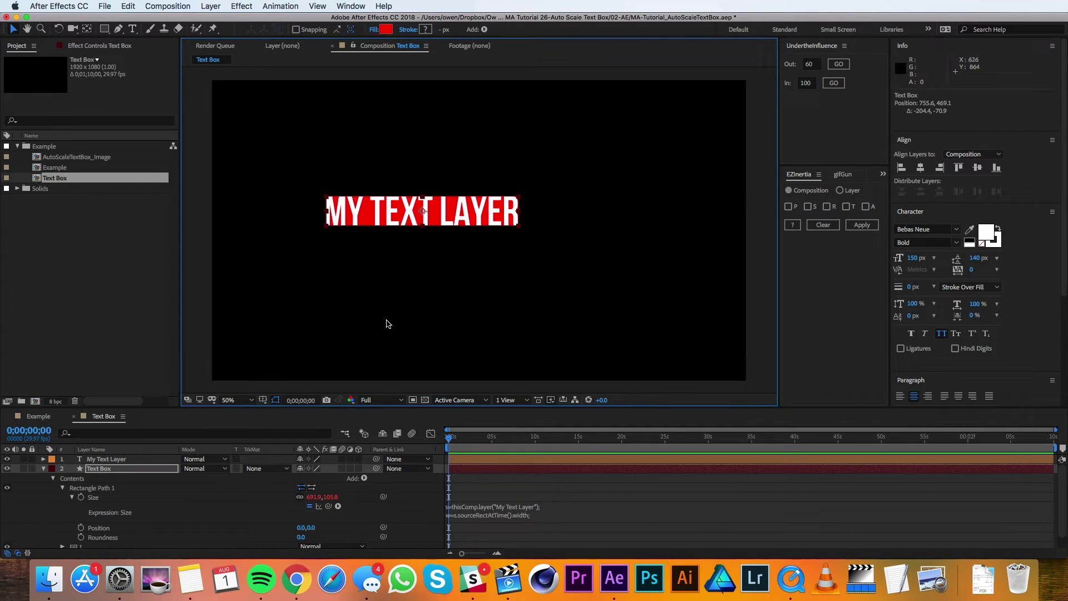
left_click(81, 527, "alt")
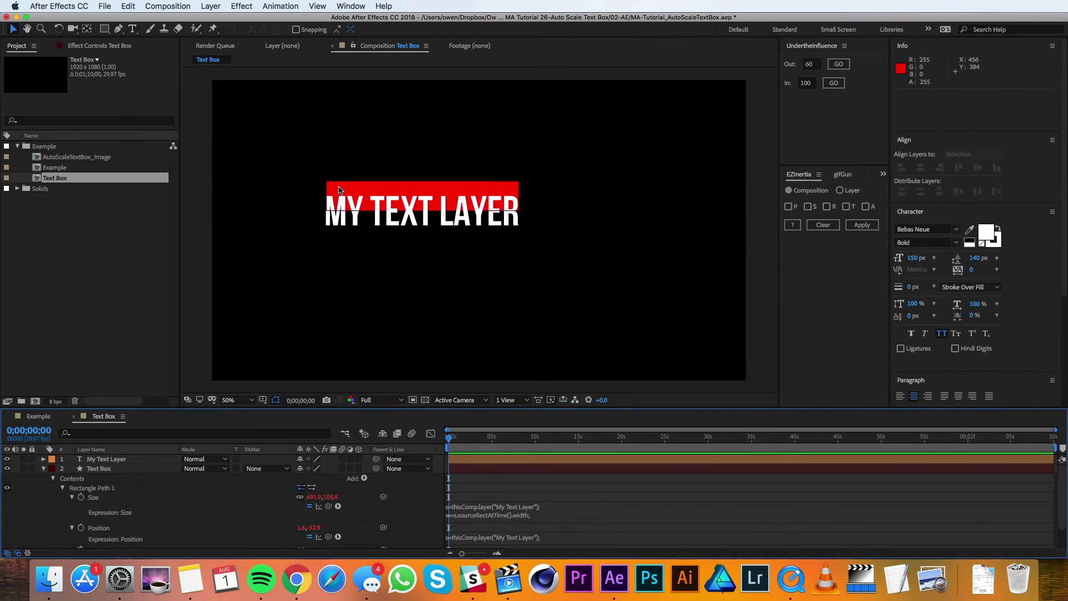
left_click_drag(330, 188, 330, 202)
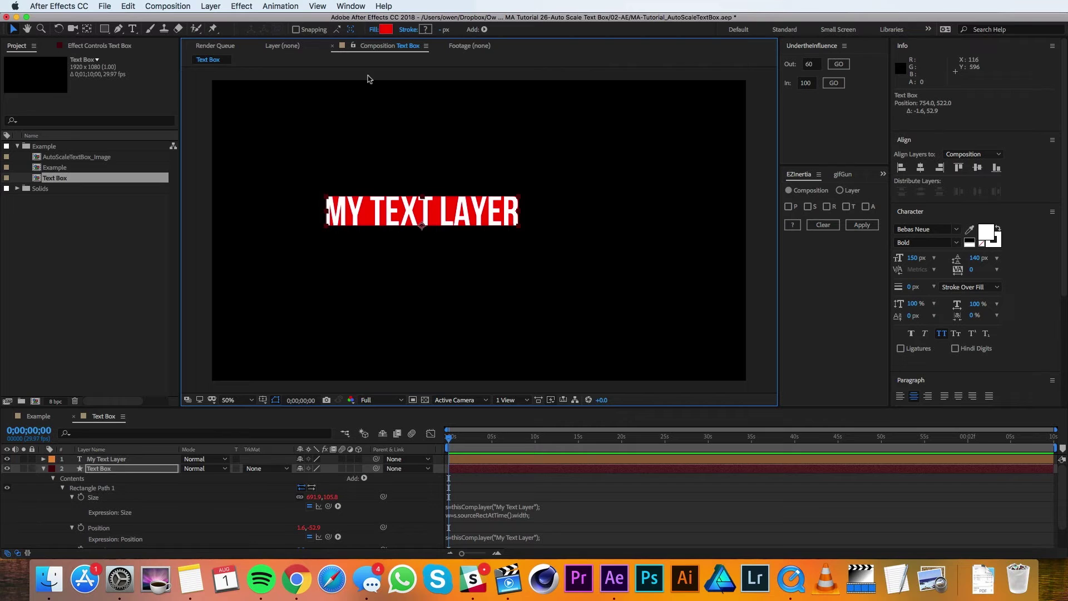
Add Offset Paths to the Text Box shape with an Amount of 25
left_click(485, 30)
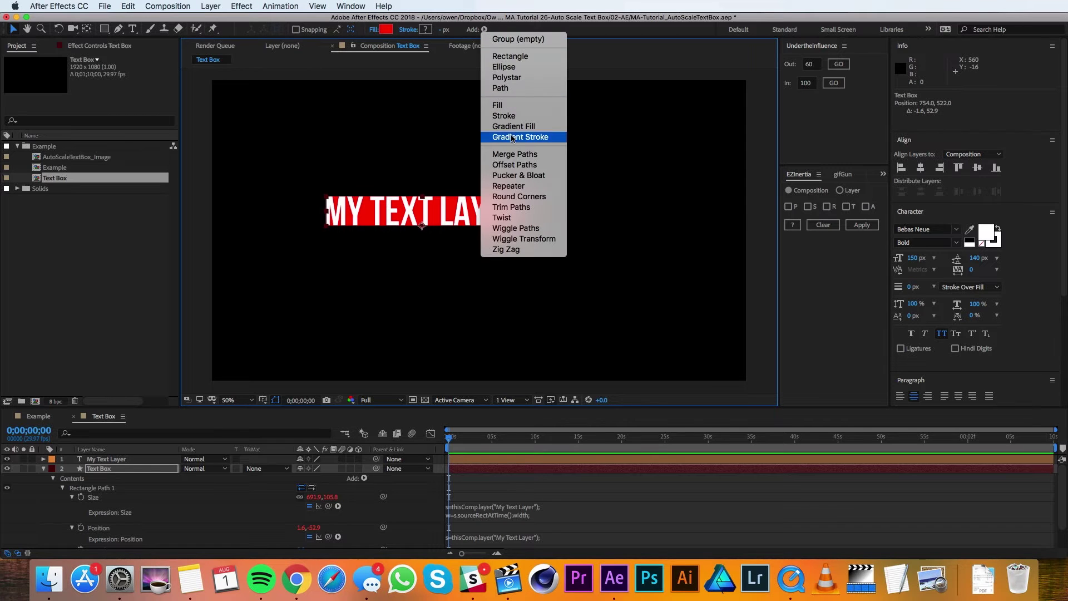
left_click(513, 164)
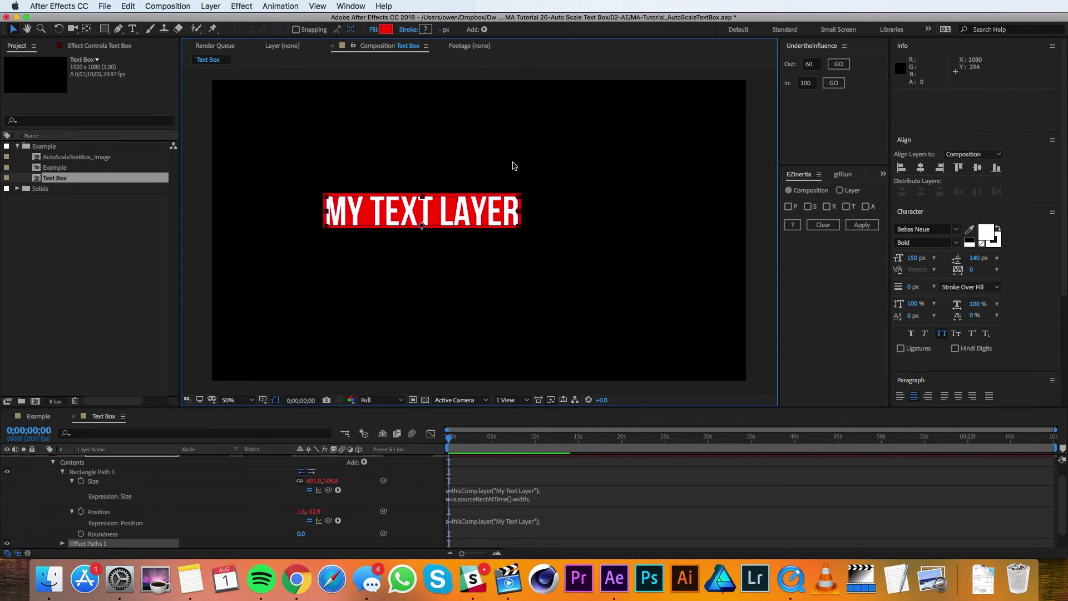
scroll(269, 523, "down", 2)
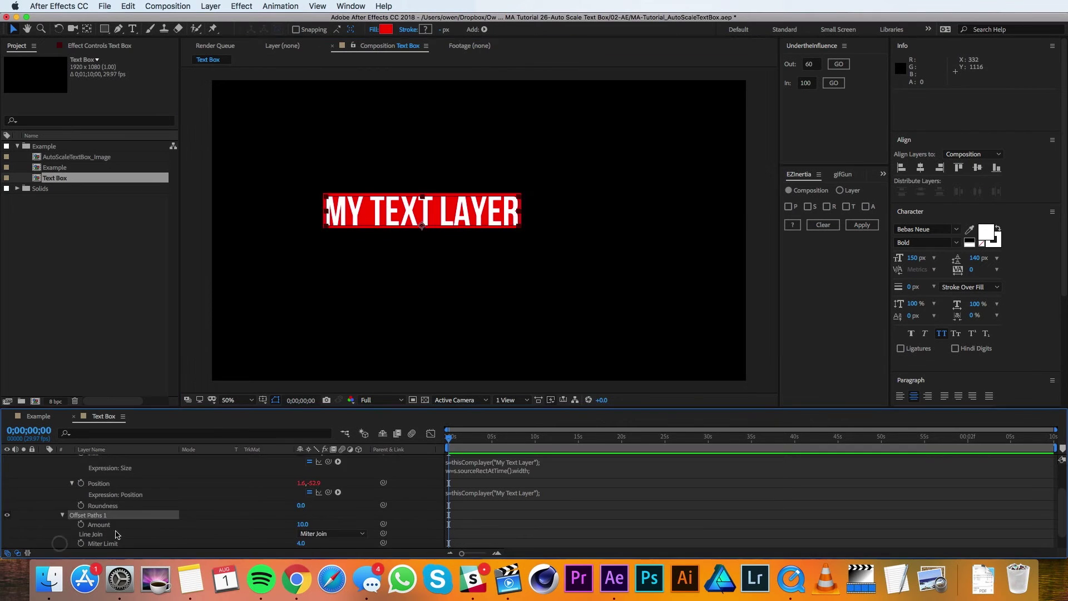
mouse_move(305, 525)
left_mouse_down()
mouse_move(315, 525)
mouse_move(291, 526)
mouse_move(305, 528)
left_mouse_up()
left_click(304, 525)
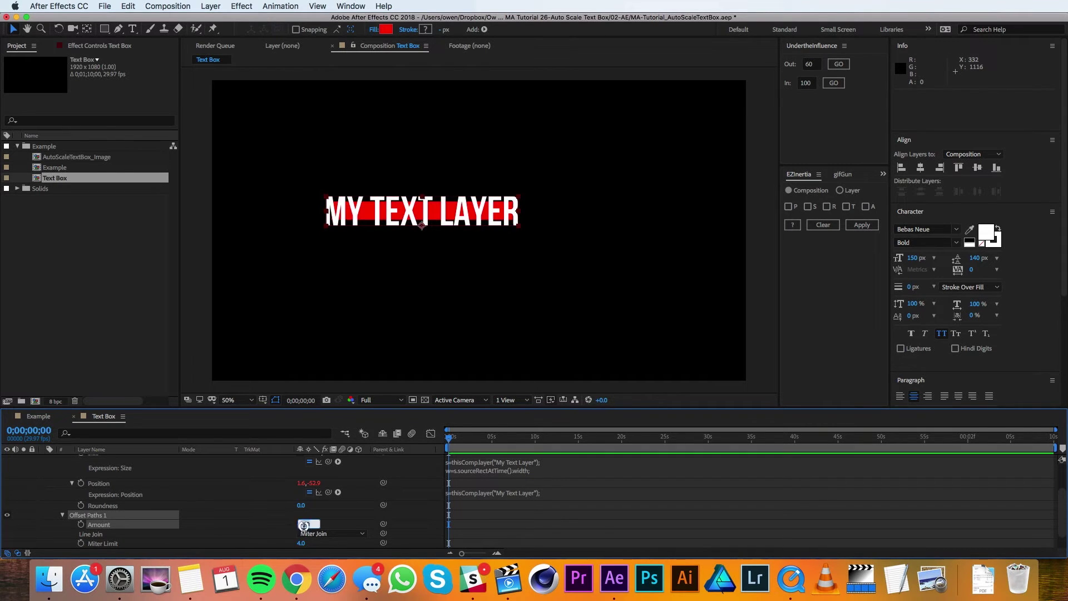
type("25")
key("Return")
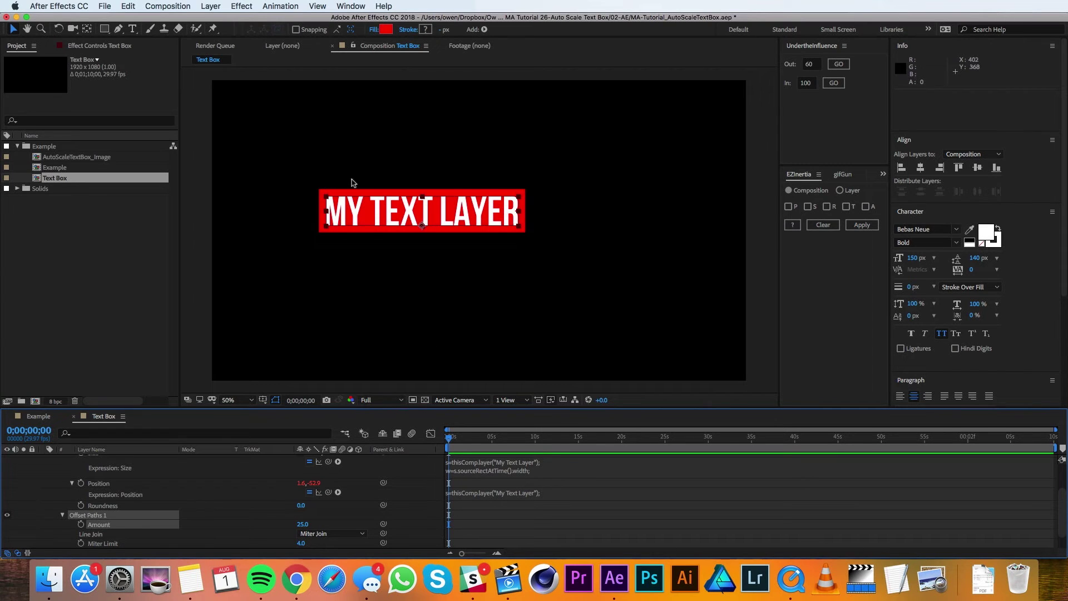
left_click(367, 239)
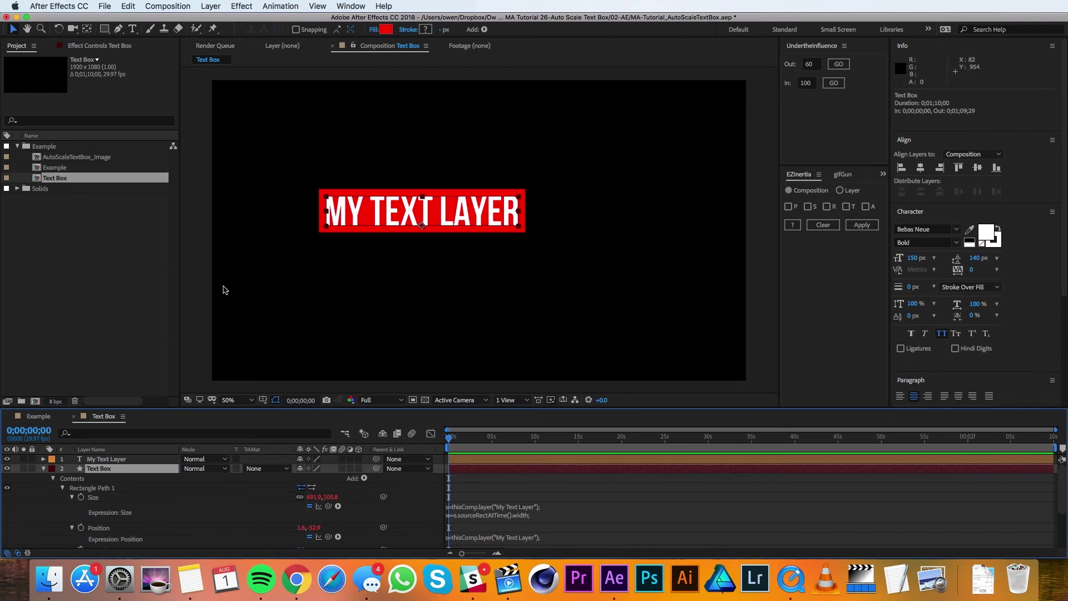
Change the text box fill colour to light blue
left_click(384, 29)
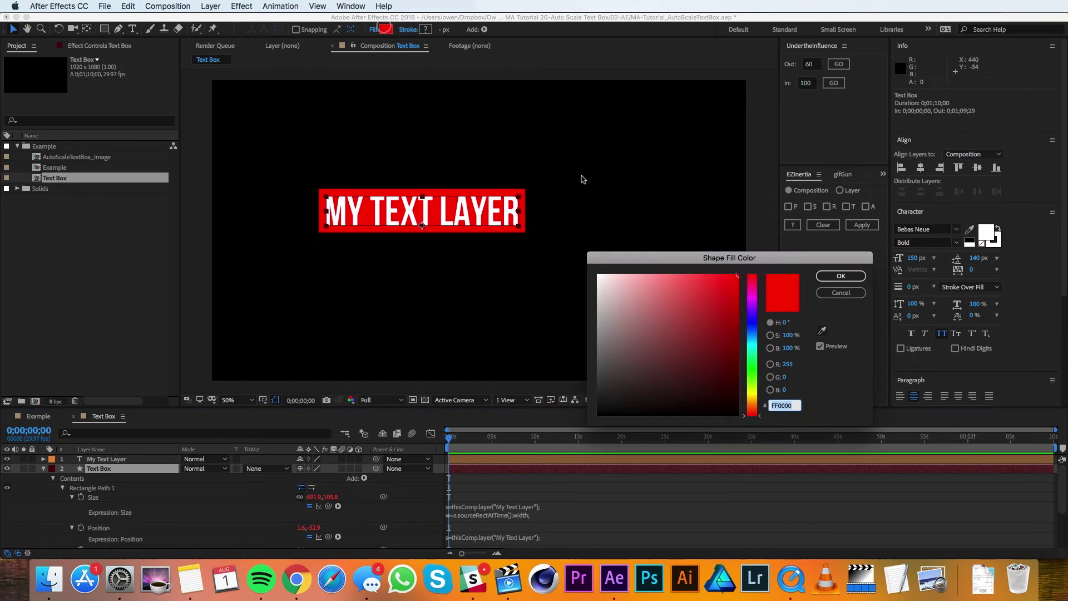
left_click(751, 338)
mouse_move(731, 316)
left_mouse_down()
mouse_move(725, 289)
mouse_move(690, 292)
left_mouse_up()
key("Return")
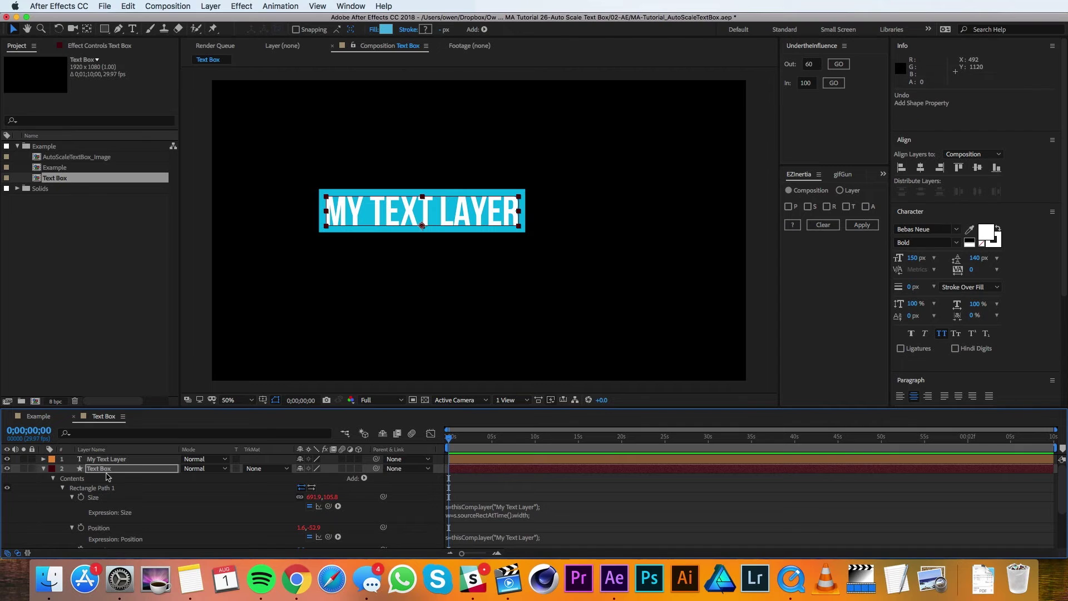
Add a white stroke to the box shape with a Stroke Width of 25
left_click(364, 477)
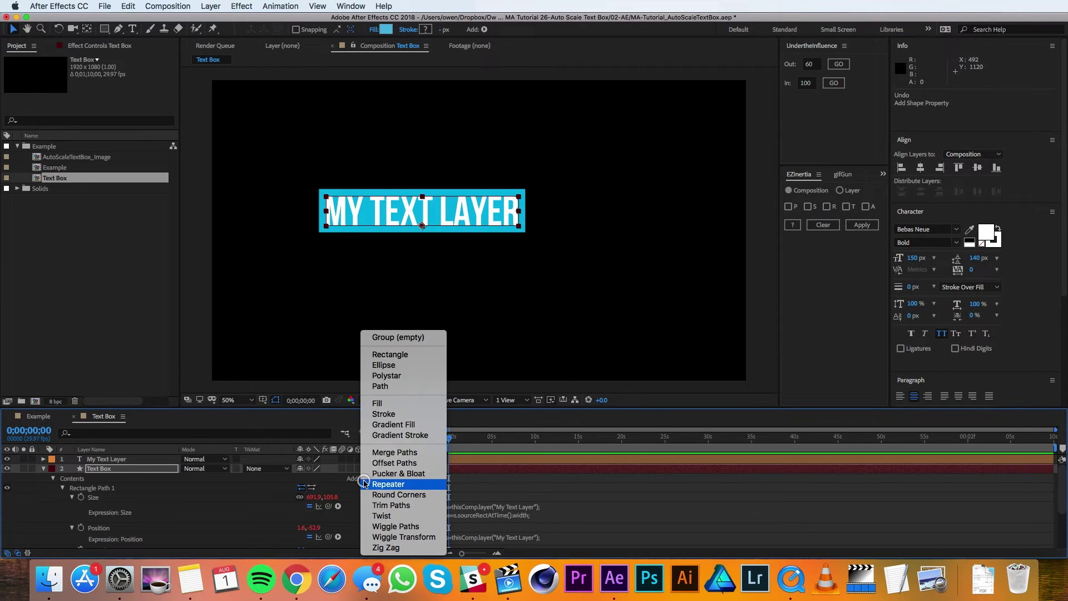
left_click(383, 414)
scroll(167, 517, "down", 2)
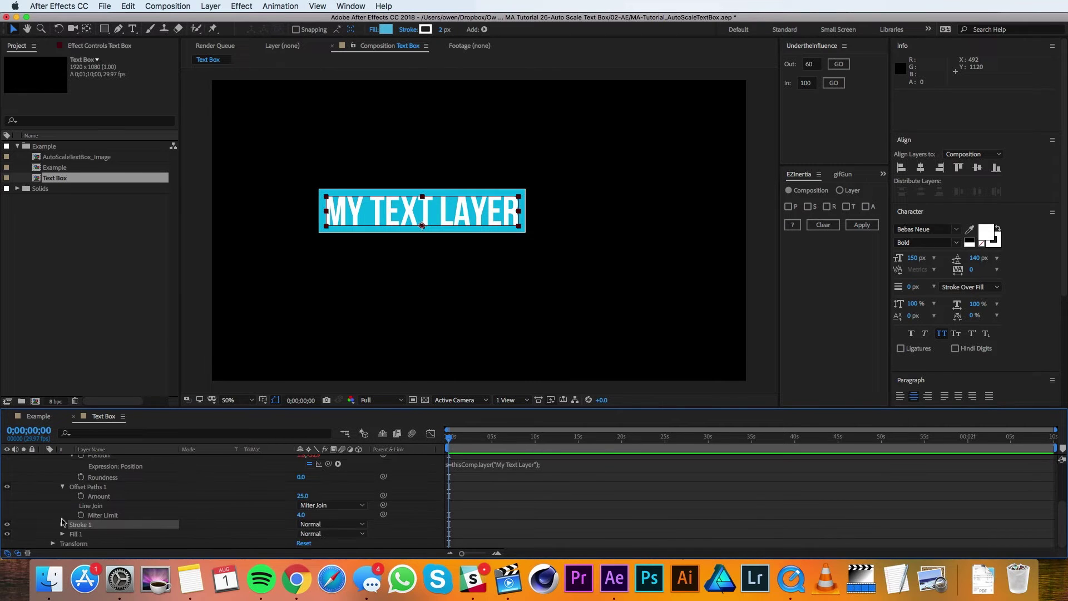
left_click(62, 524)
scroll(112, 501, "down", 4)
left_click_drag(300, 505, 304, 510)
left_click(303, 510)
type("20")
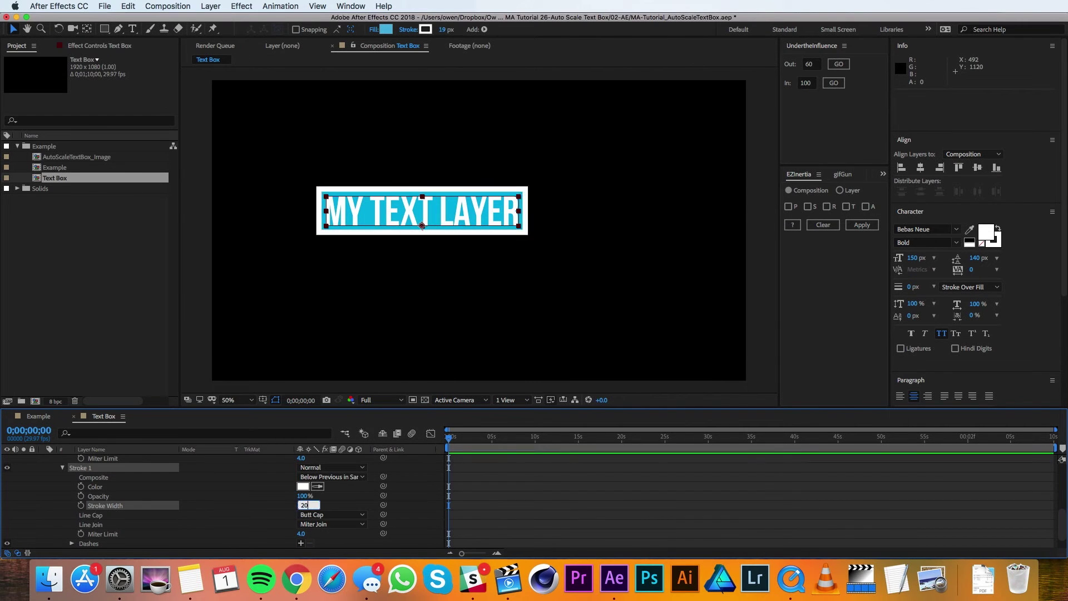
type("5")
key("Return")
Move Stroke 1 below Fill 1 in the shape contents
left_click(62, 467)
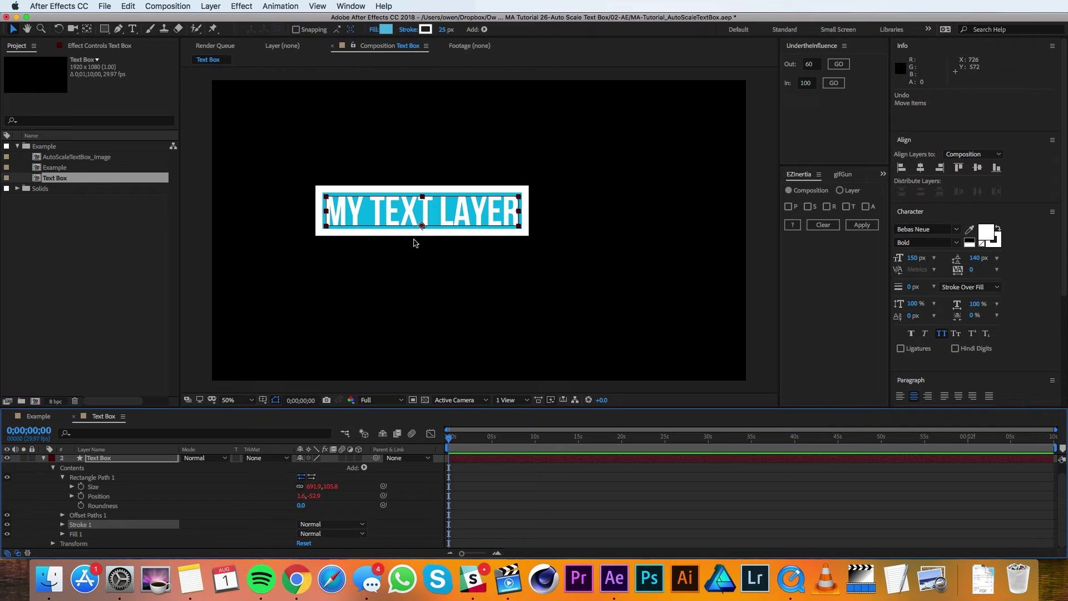
left_click_drag(82, 525, 82, 537)
left_click(342, 520)
Parent the Text Box layer to My Text Layer
scroll(83, 489, "up", 2)
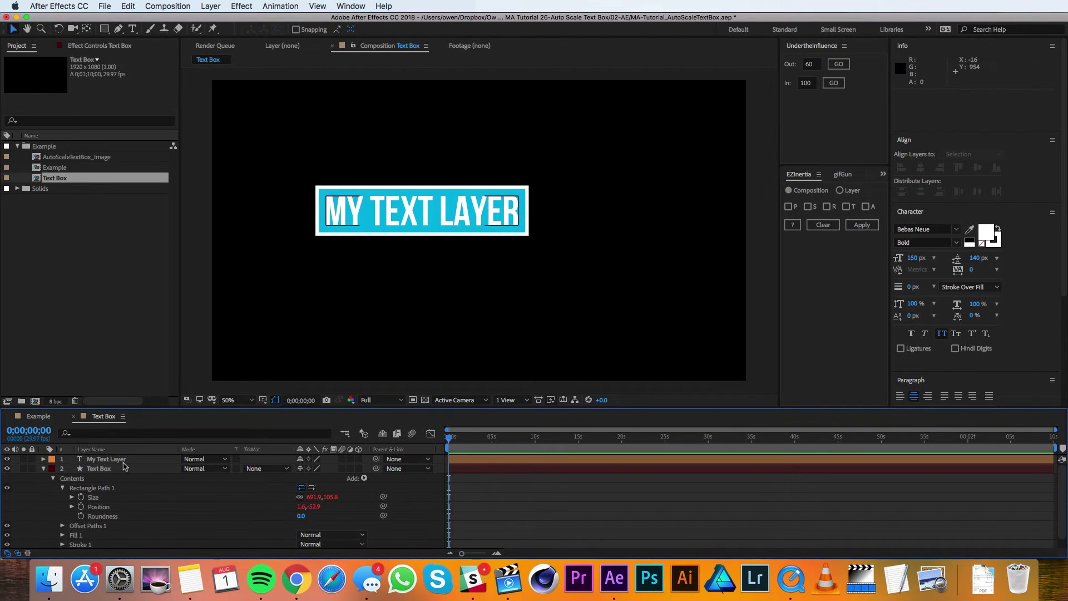
left_click(43, 469)
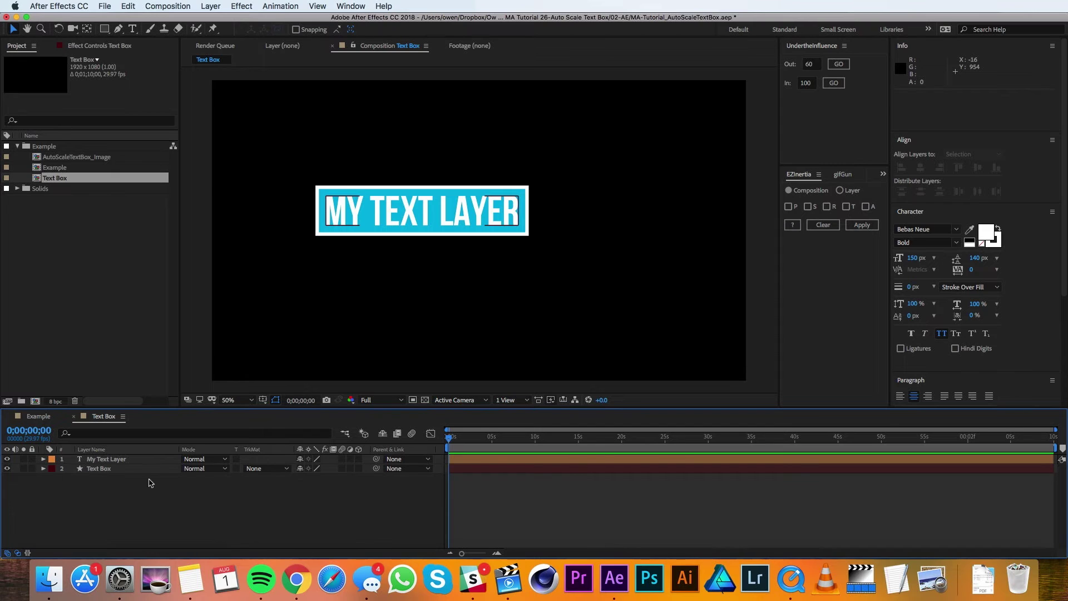
left_click_drag(376, 468, 354, 463)
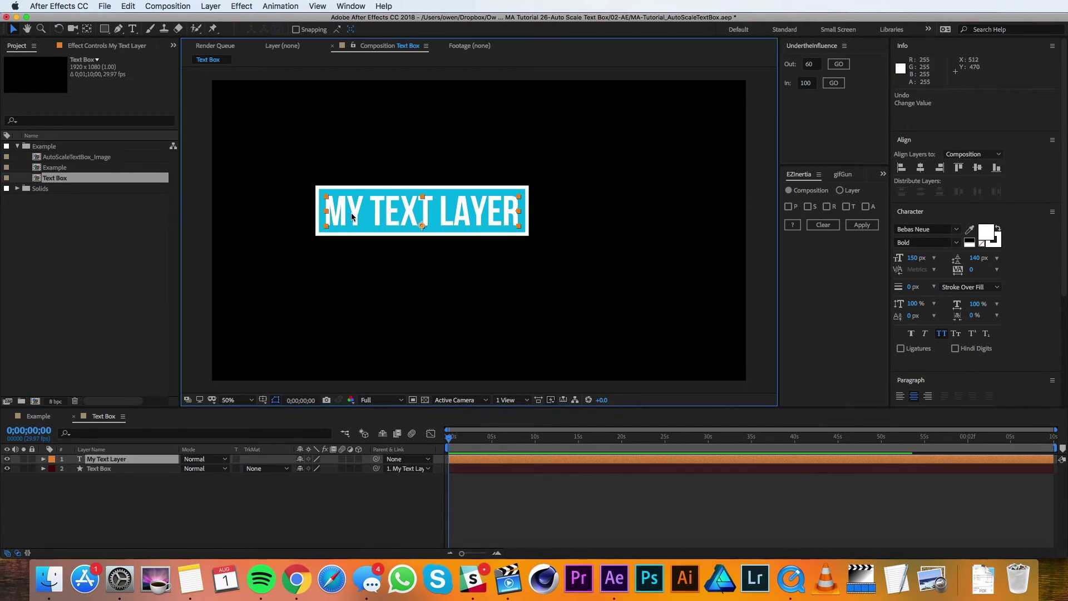
Move and scale the text to 126% to test the box, undoing a test rotation
left_click_drag(357, 211, 394, 215)
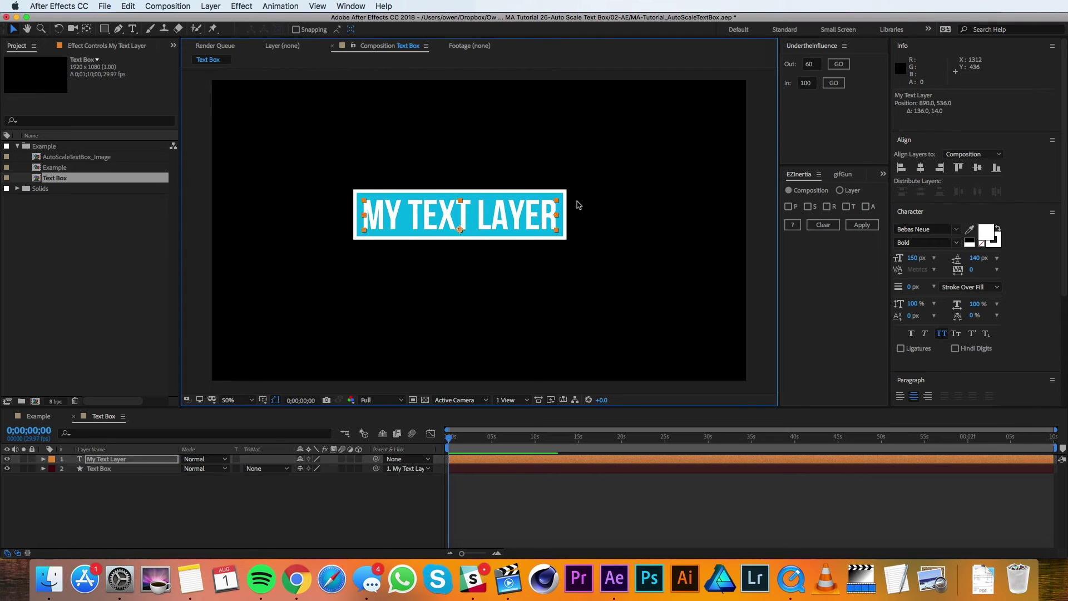
left_click_drag(557, 201, 576, 123)
key("w")
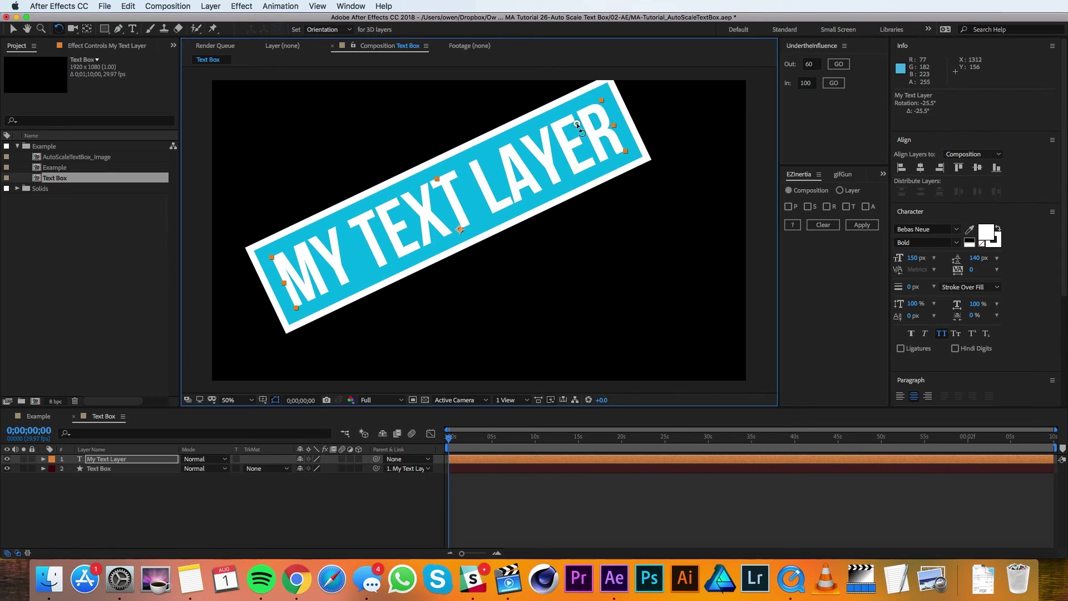
key("super+z")
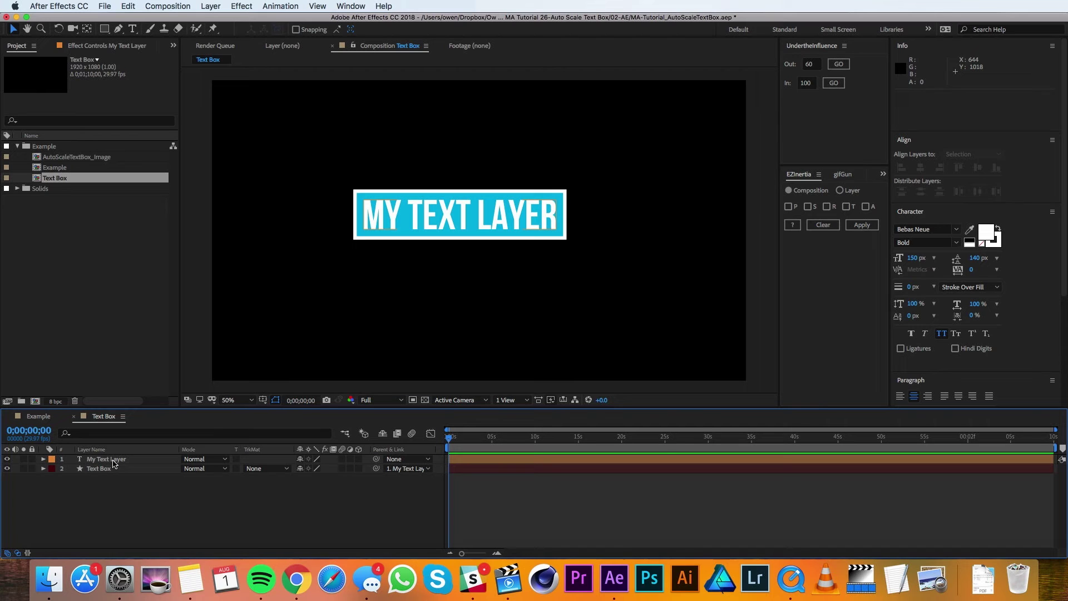
Change the text to read 'MOTION ARRAY'
double_click(113, 462)
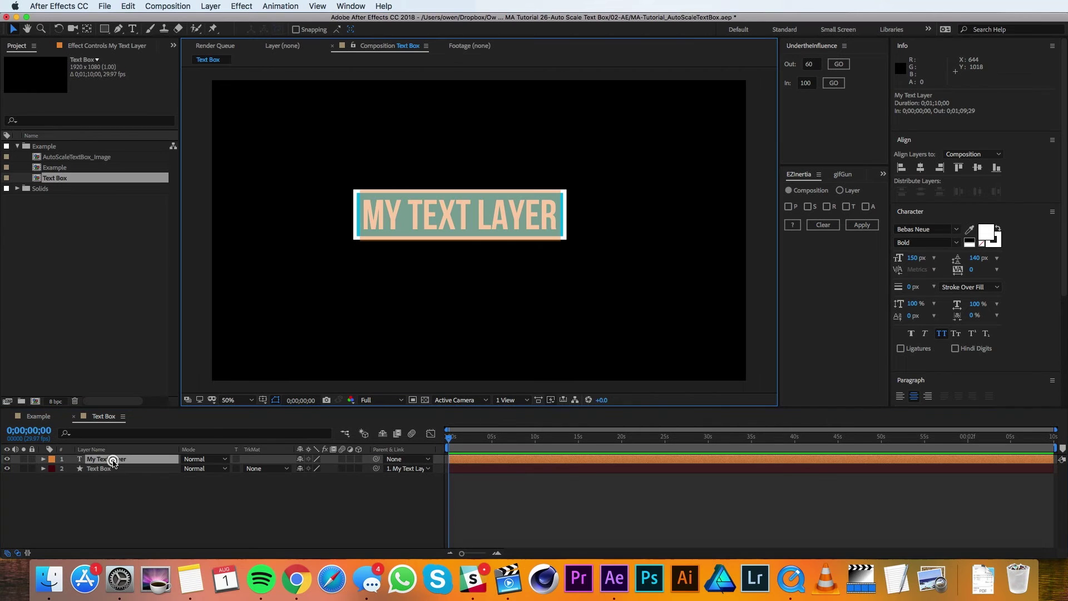
type("MOTIONA")
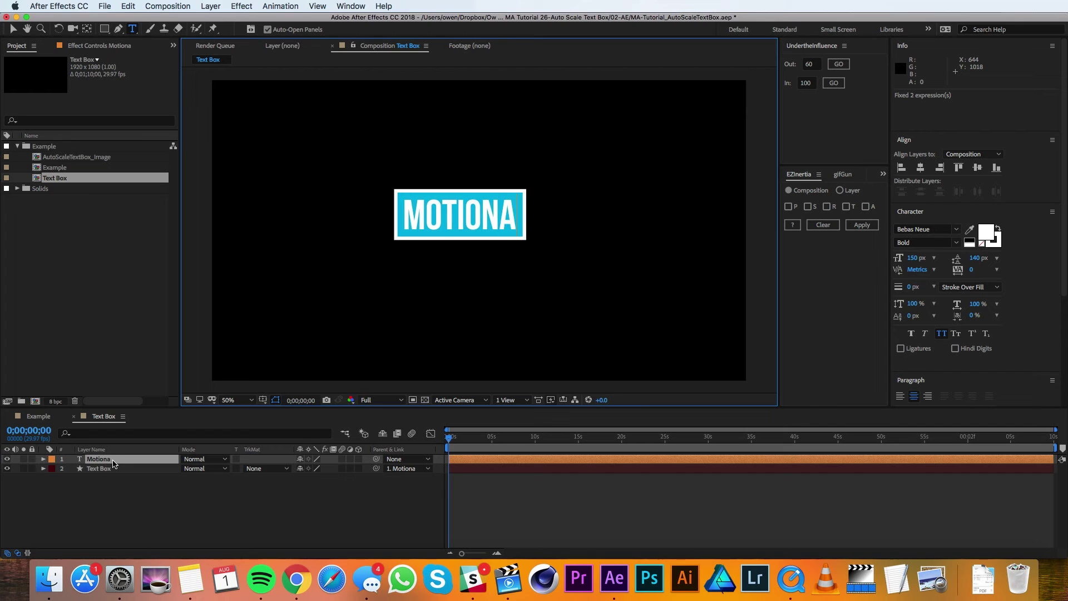
key("BackSpace")
type("ARRAY")
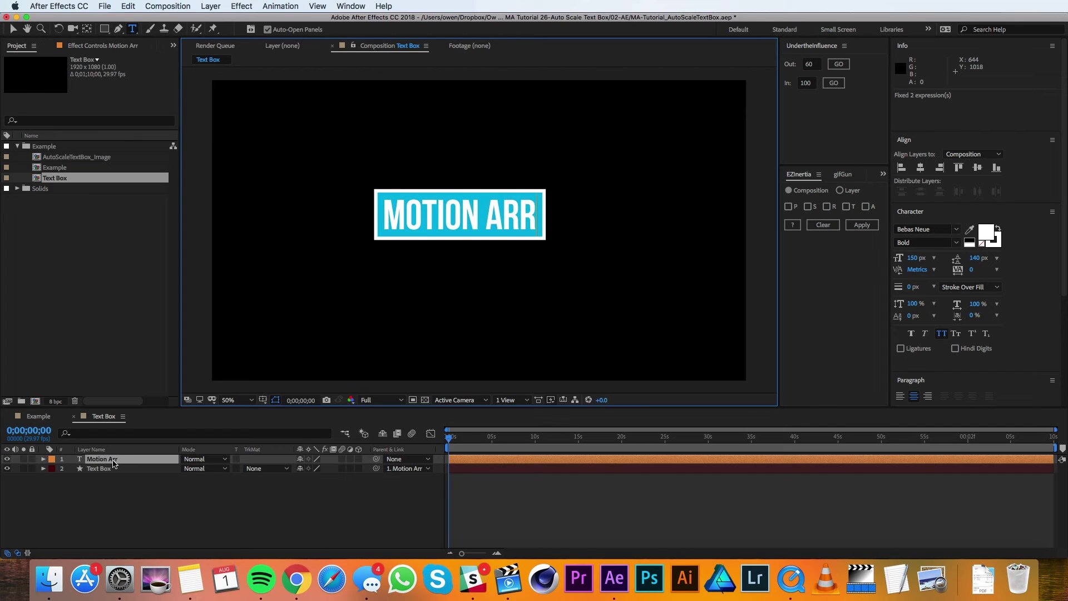
left_click(113, 461)
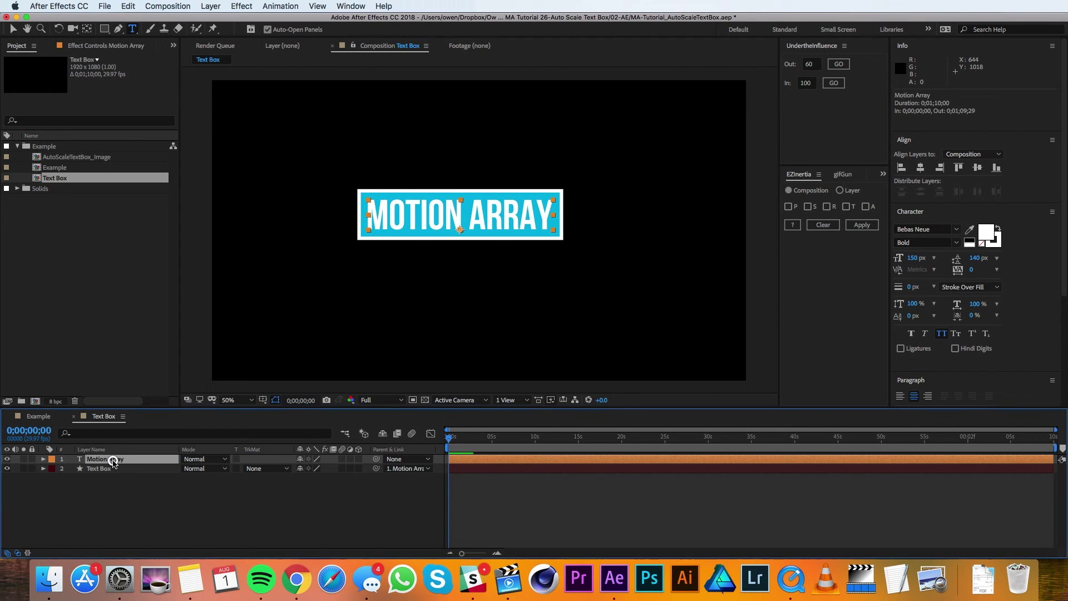
Try left and right paragraph alignment and a font size change to test box resizing
left_click(901, 396)
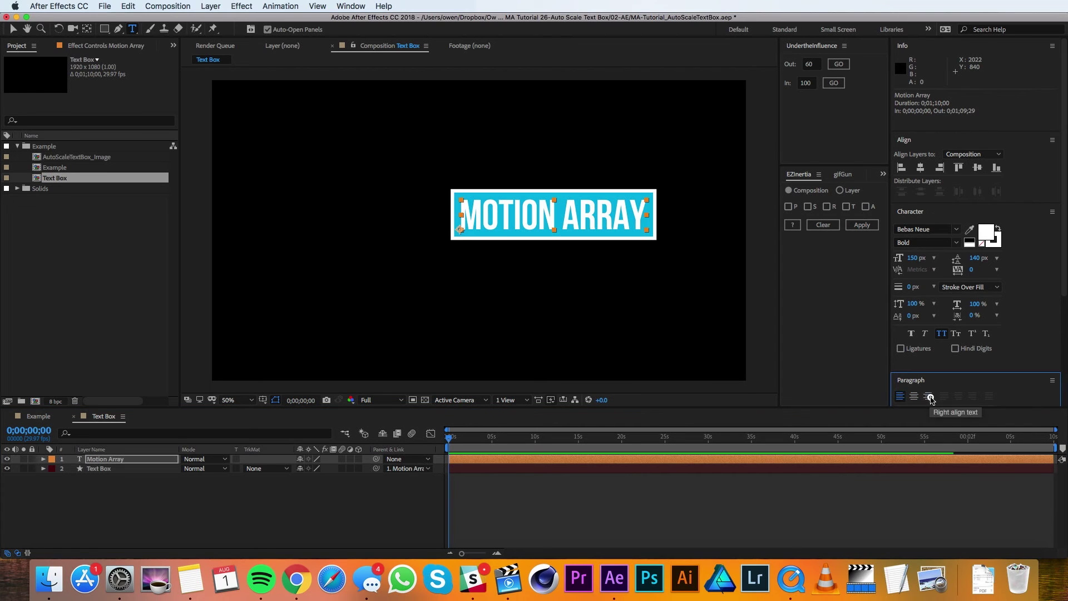
left_click(928, 397)
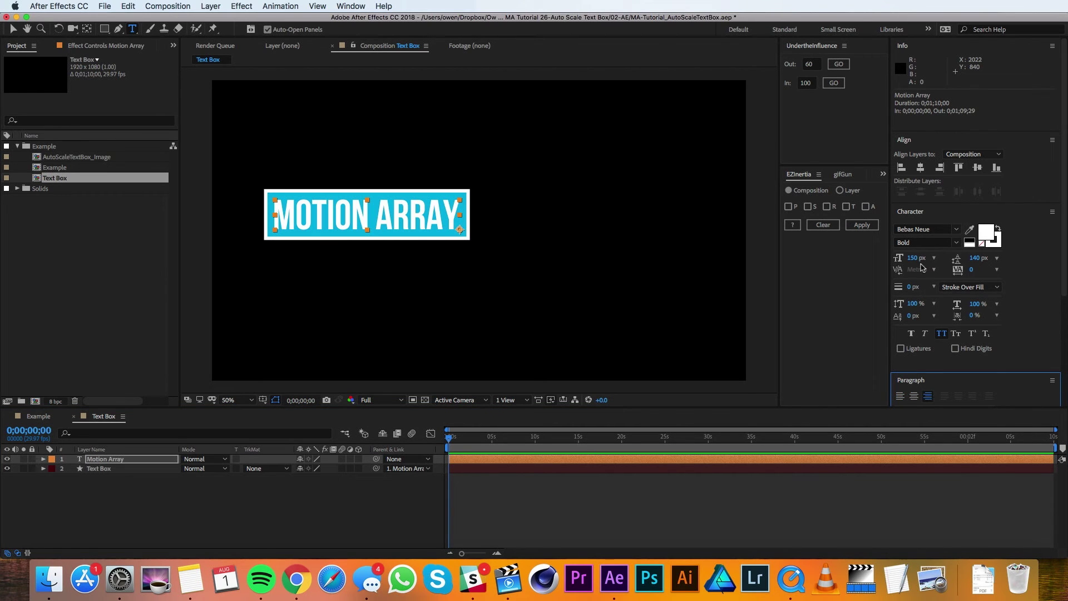
mouse_move(913, 260)
left_mouse_down()
mouse_move(931, 259)
mouse_move(912, 258)
left_mouse_up()
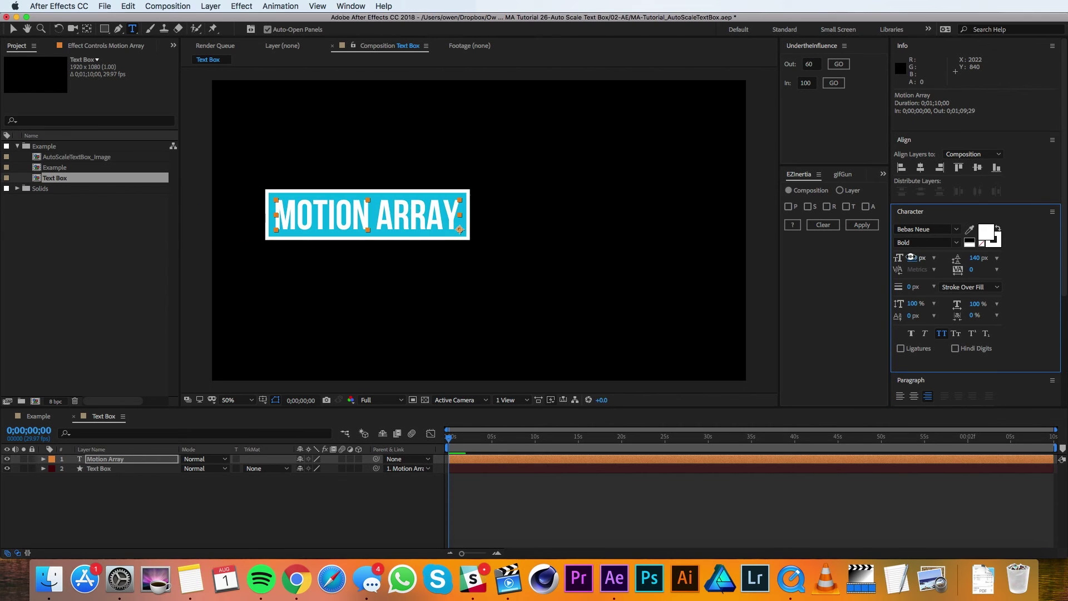
Set the font to Brandon Grotesque Thin and centre-align MOTION ARRAY
left_click(955, 230)
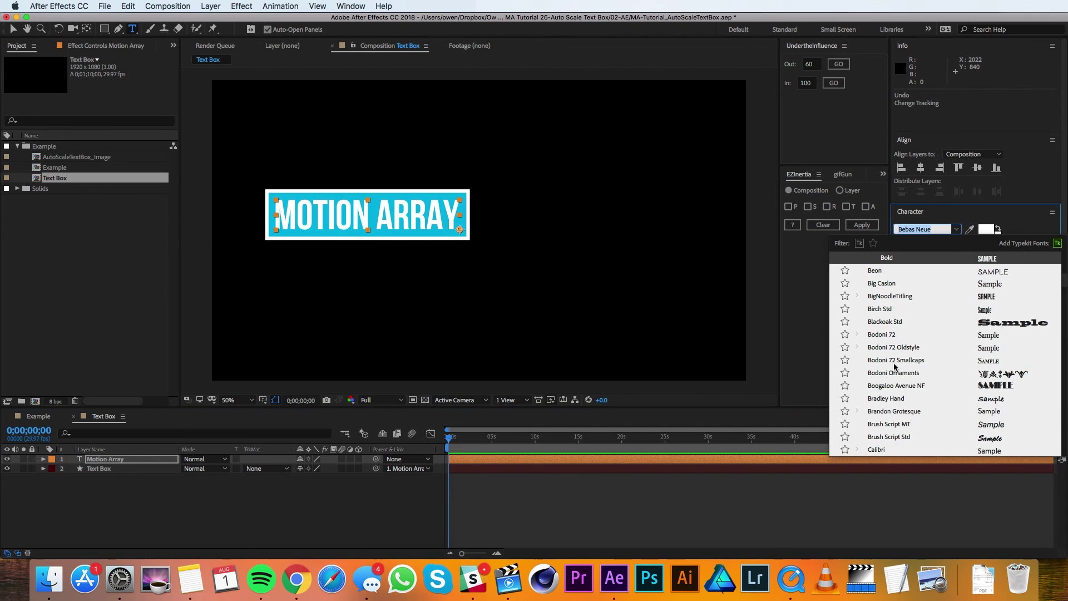
left_click(886, 296)
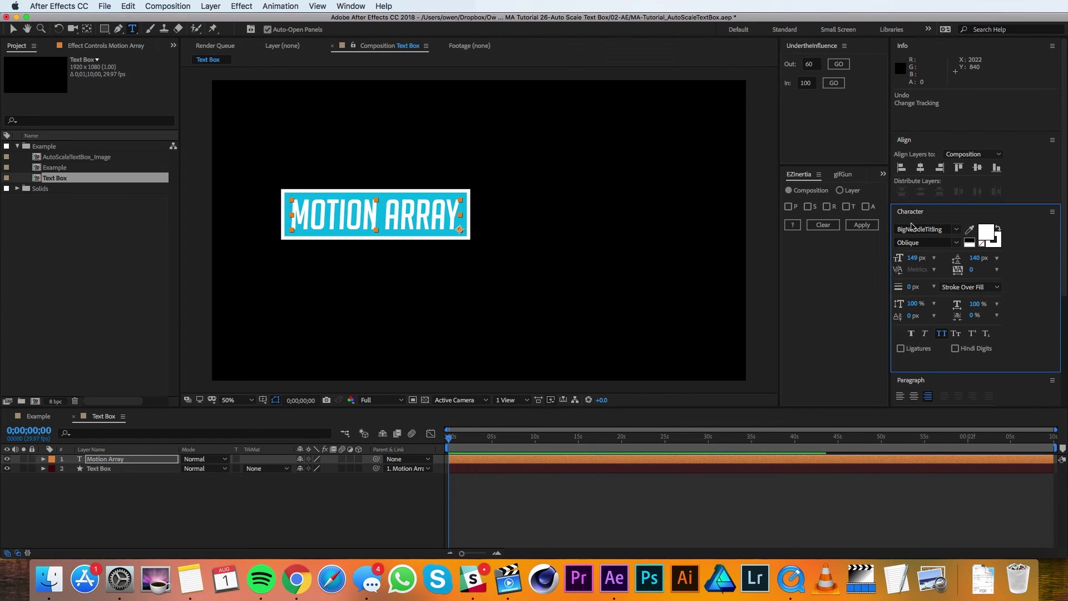
left_click(956, 230)
left_click(913, 385)
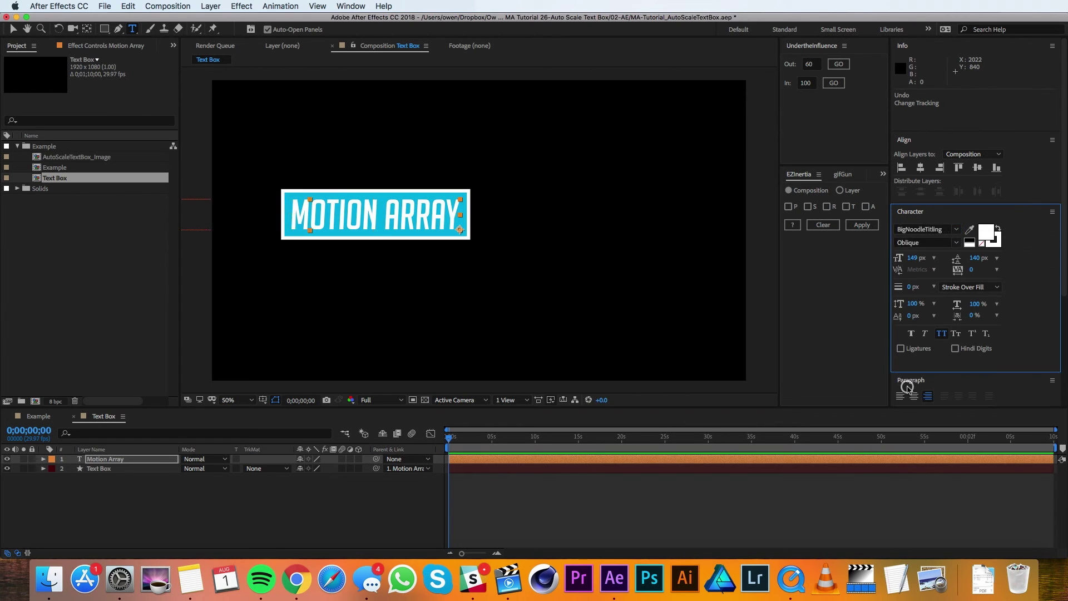
left_click(914, 396)
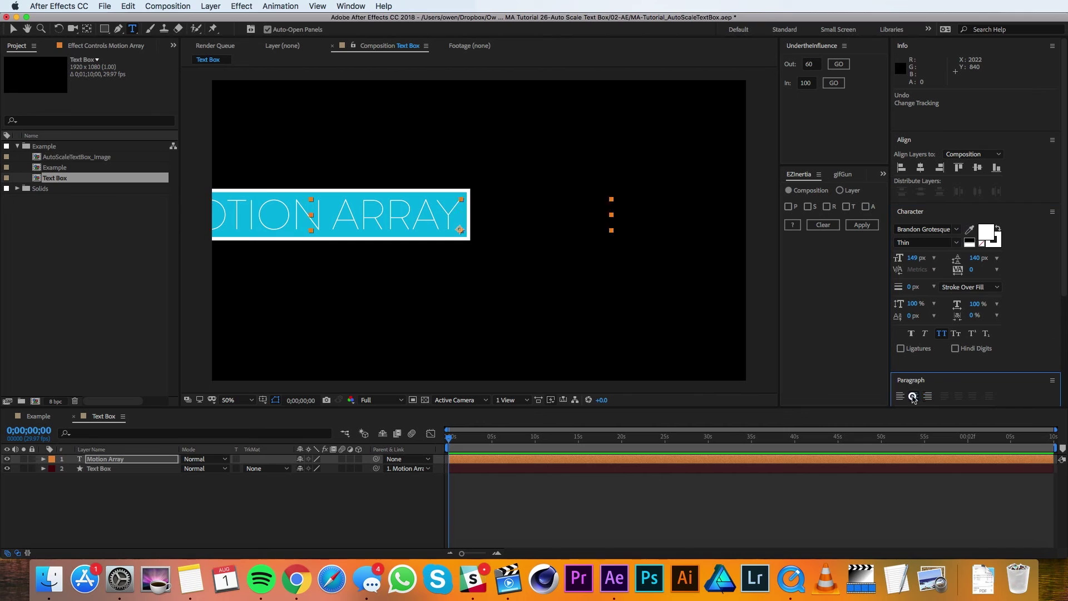